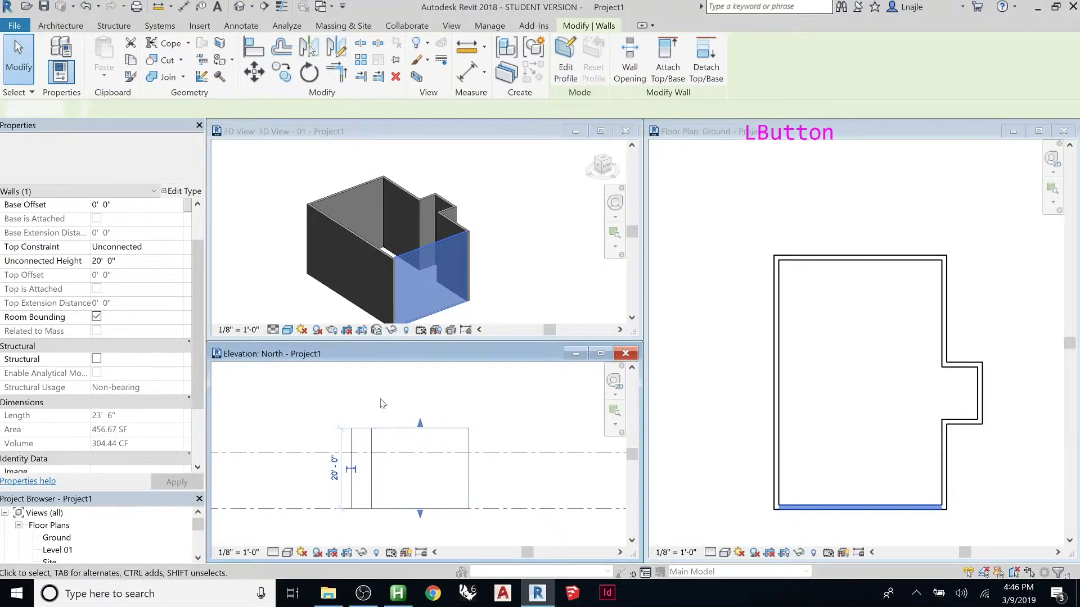
- Select the north wall and lower its top freely in the 3D view to a height of about 14' 11"
{"action": "left_click", "coordinate": [393, 402]}
{"action": "left_click", "coordinate": [383, 428]}
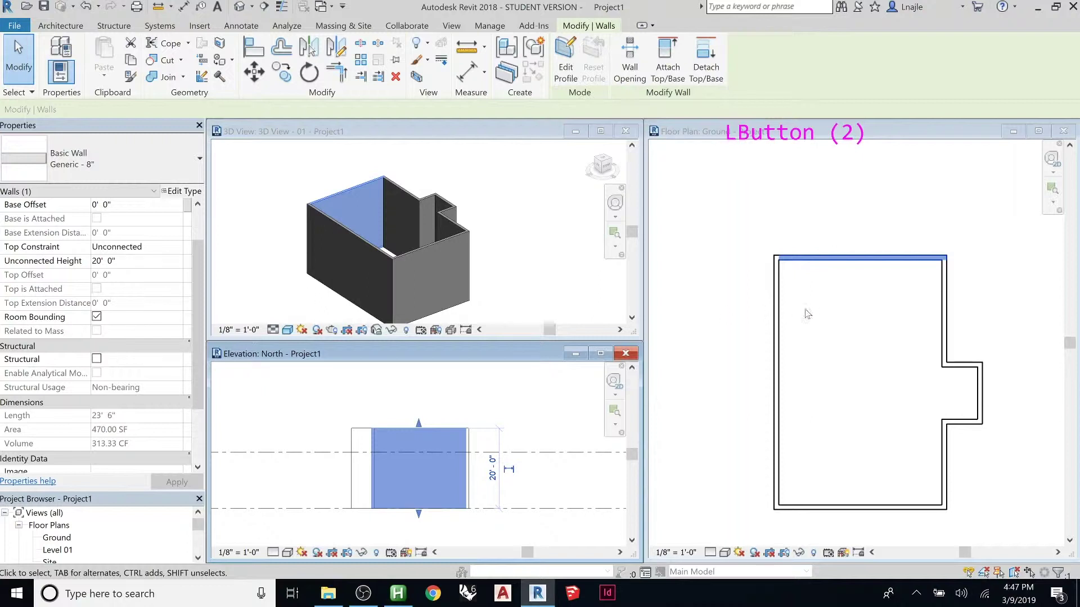
{"action": "mouse_move", "coordinate": [355, 215]}
{"action": "left_mouse_down"}
{"action": "mouse_move", "coordinate": [346, 200]}
{"action": "mouse_move", "coordinate": [348, 233]}
{"action": "left_mouse_up"}
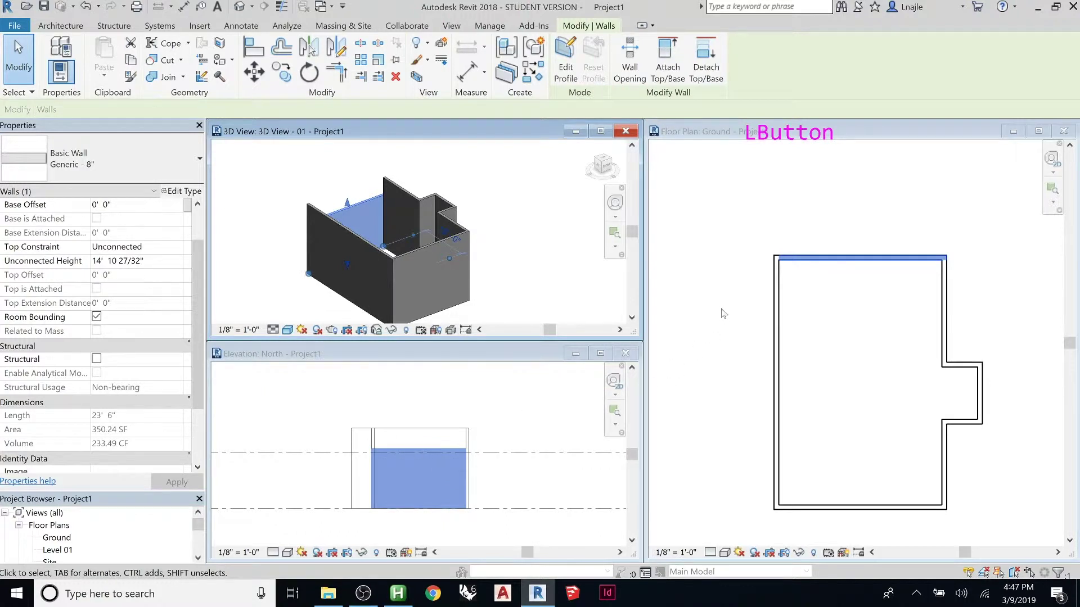
- Set the selected north wall's unconnected height to 15' 0" in its properties
{"action": "left_click", "coordinate": [807, 258]}
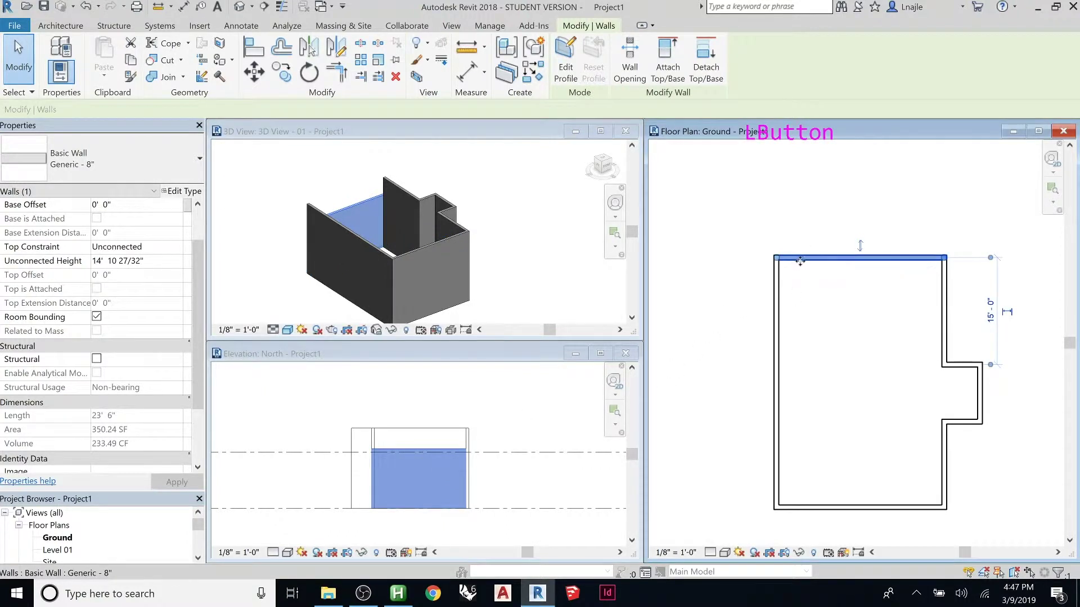
{"action": "left_click", "coordinate": [315, 203]}
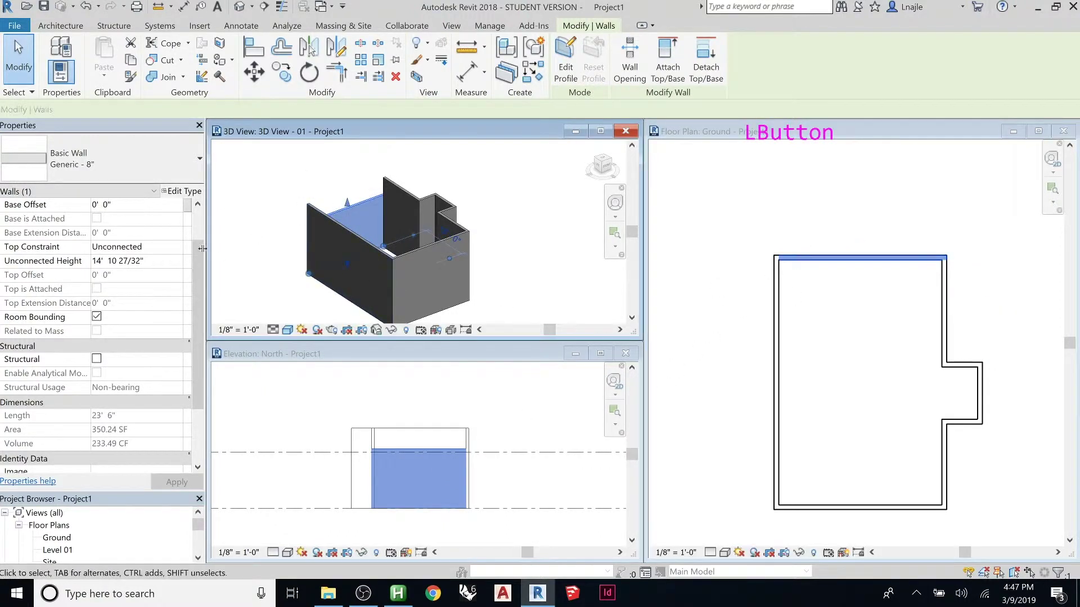
{"action": "left_click", "coordinate": [152, 263]}
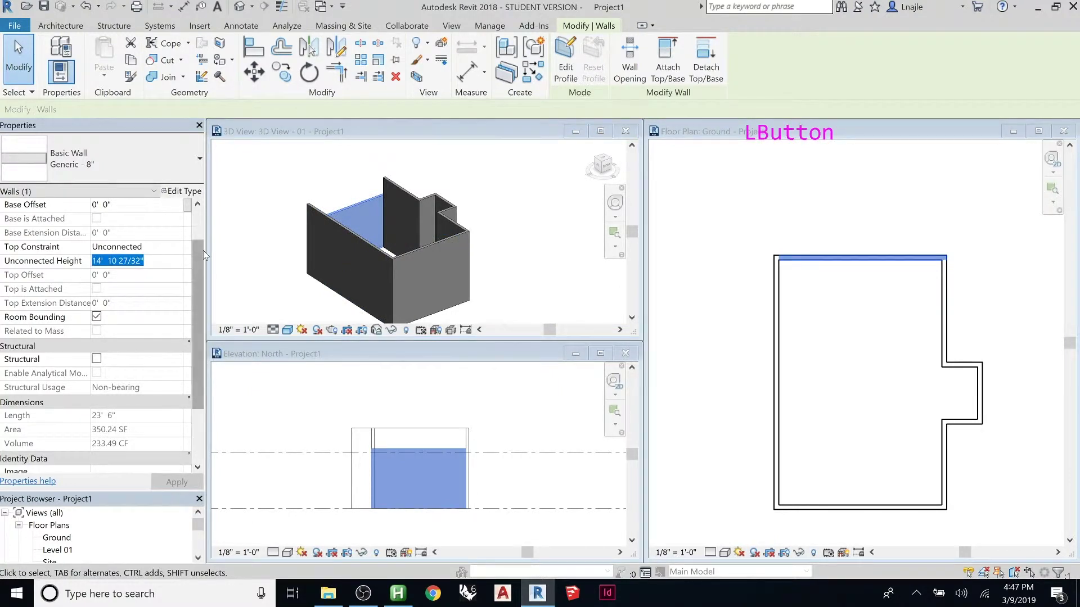
{"action": "type", "text": "15"}
{"action": "key", "text": "Return"}
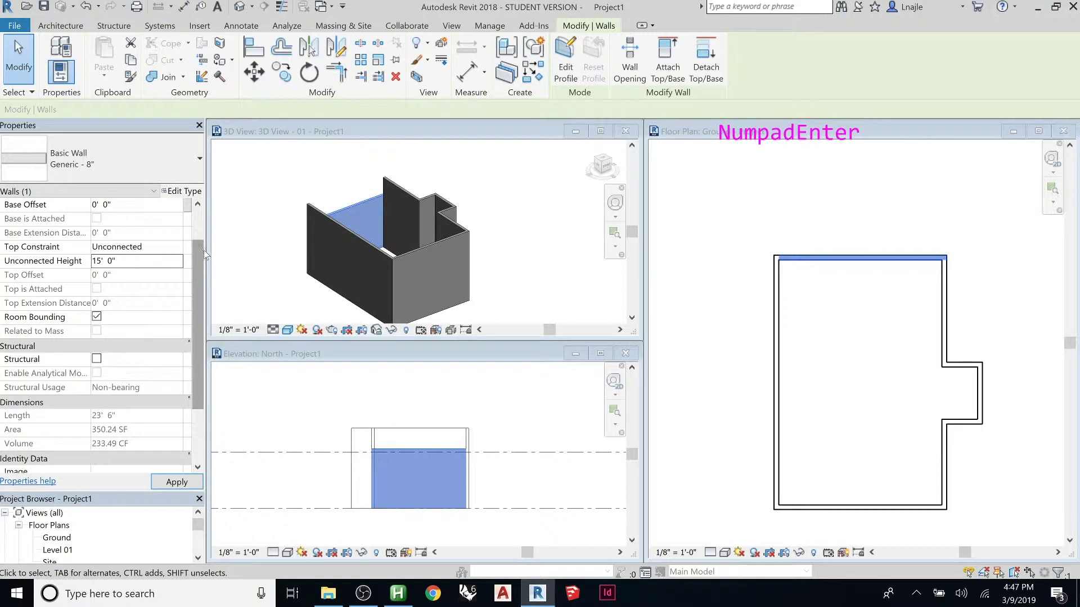
- Set the north wall's height to 14' 6" through its temporary dimension in the North elevation
{"action": "left_click", "coordinate": [422, 450]}
{"action": "left_click", "coordinate": [485, 477]}
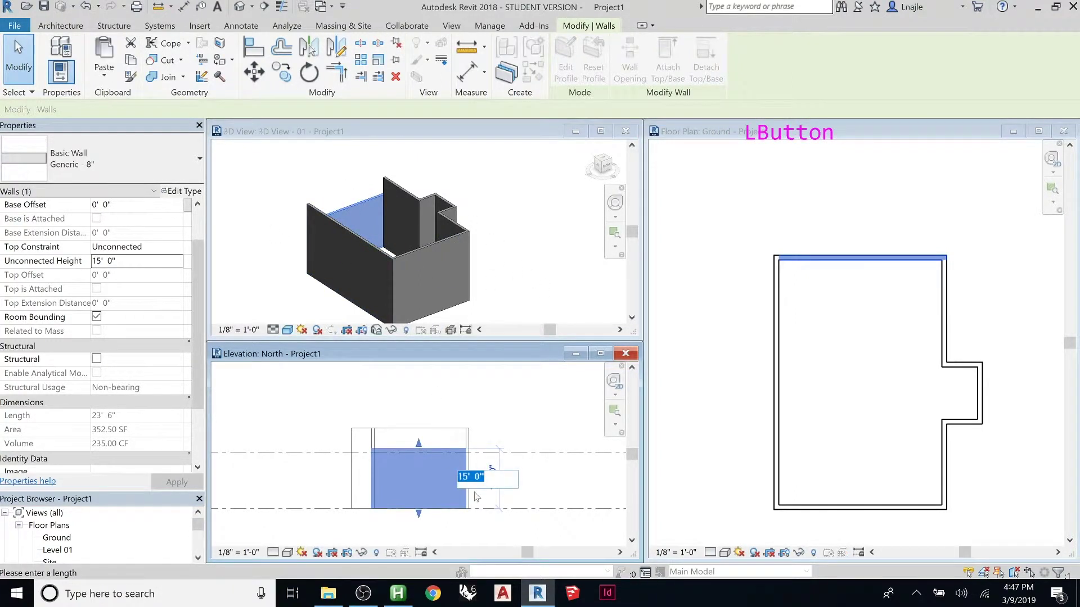
{"action": "scroll", "coordinate": [449, 502], "scroll_direction": "up", "scroll_amount": 4}
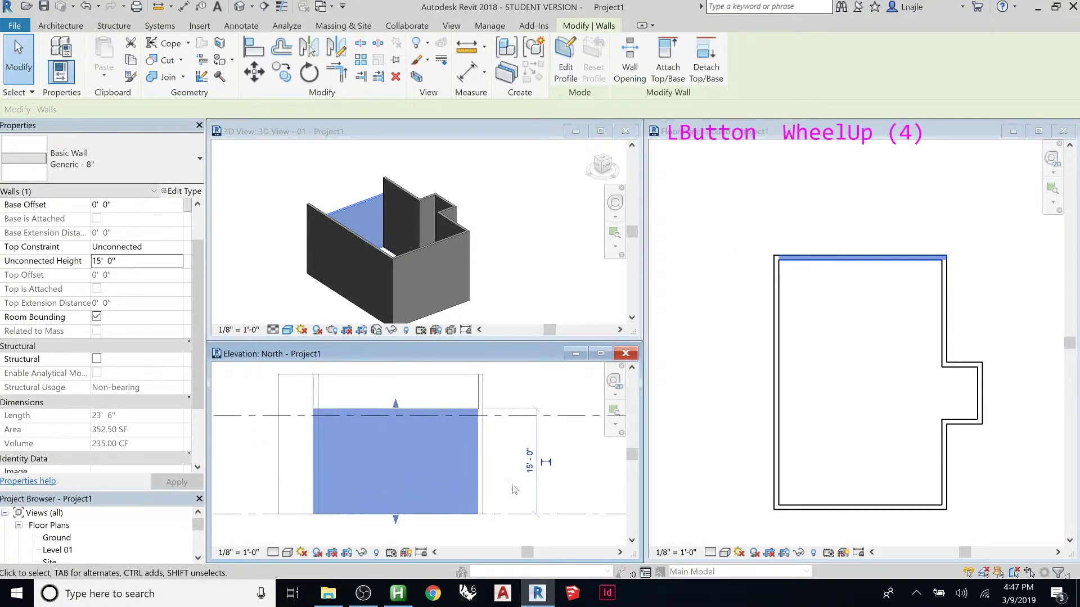
{"action": "left_click", "coordinate": [545, 463]}
{"action": "type", "text": "14"}
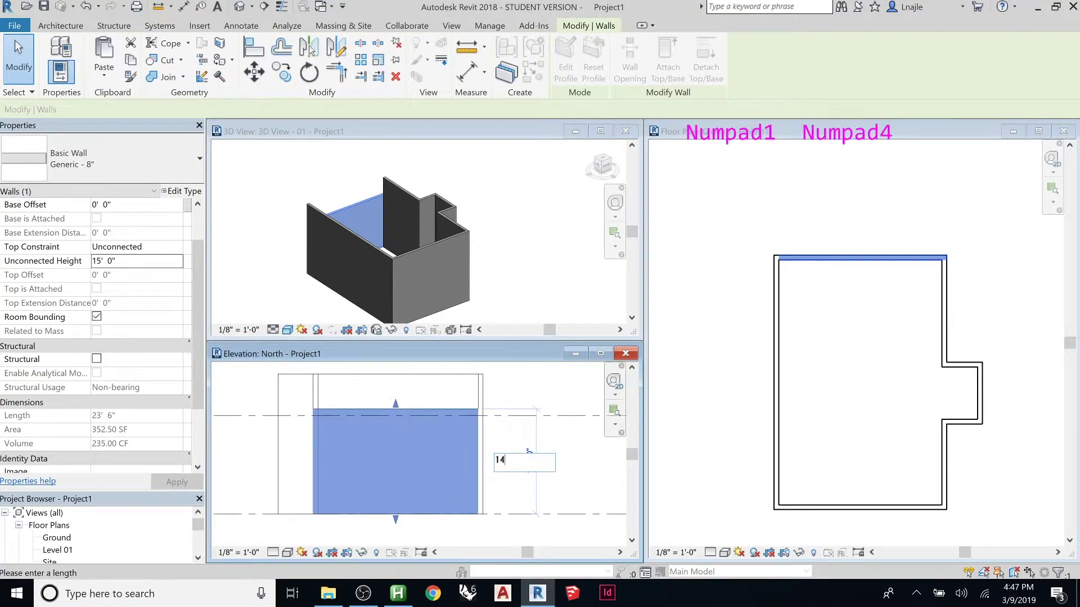
{"action": "type", "text": "'  6"}
{"action": "key", "text": "Return"}
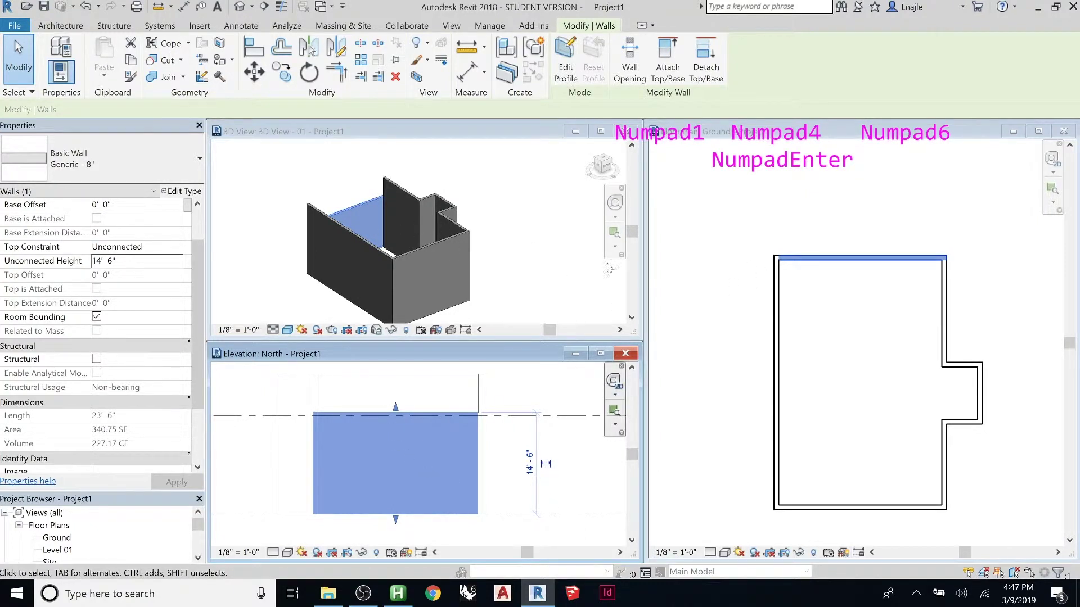
- In the Ground floor plan, set the distance between the north wall and the bump-out's upper wall to 16' 0"
{"action": "left_click", "coordinate": [858, 259]}
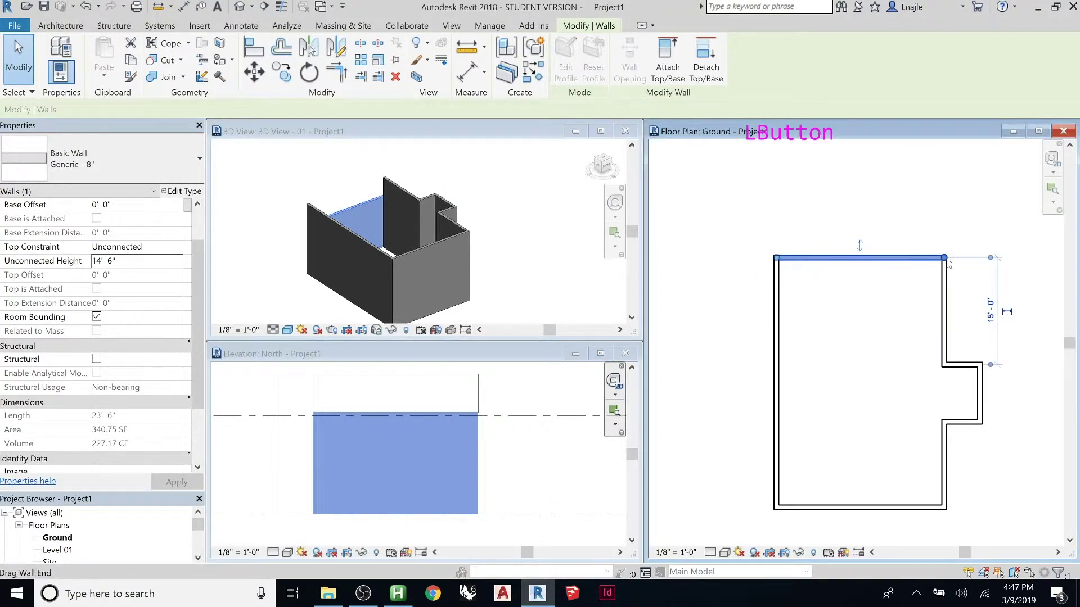
{"action": "left_click", "coordinate": [992, 318]}
{"action": "type", "text": "16"}
{"action": "key", "text": "Return"}
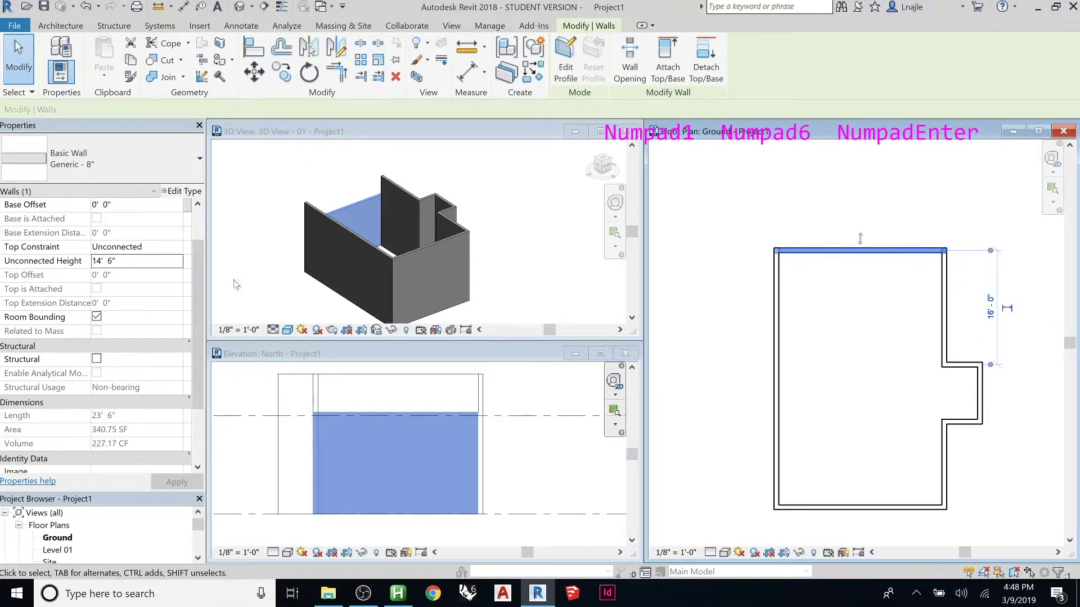
- Select all the walls in the 3D view, set their unconnected height to 14' 0", and clear the selection
{"action": "left_click", "coordinate": [512, 404]}
{"action": "scroll", "coordinate": [417, 420], "scroll_direction": "down", "scroll_amount": 6}
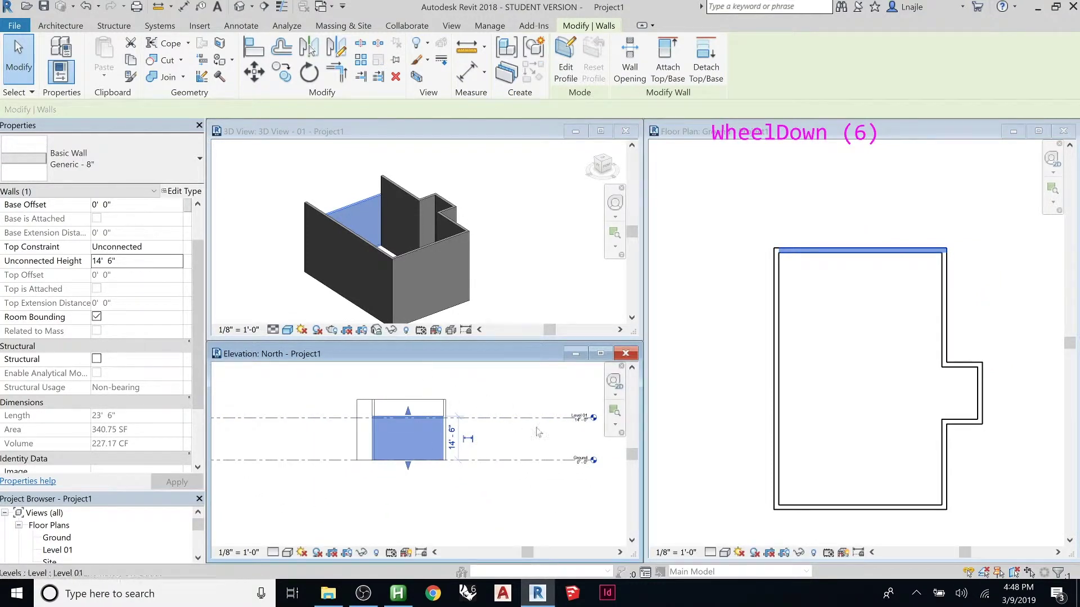
{"action": "scroll", "coordinate": [568, 425], "scroll_direction": "up", "scroll_amount": 5}
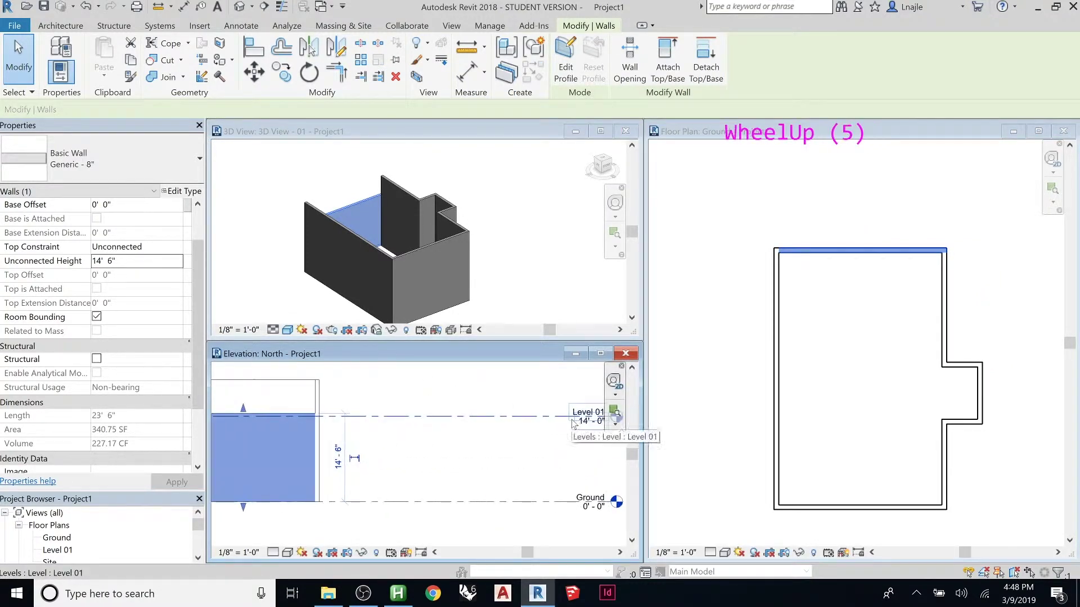
{"action": "scroll", "coordinate": [568, 425], "scroll_direction": "down", "scroll_amount": 3}
{"action": "left_click", "coordinate": [272, 178]}
{"action": "left_click", "coordinate": [272, 178]}
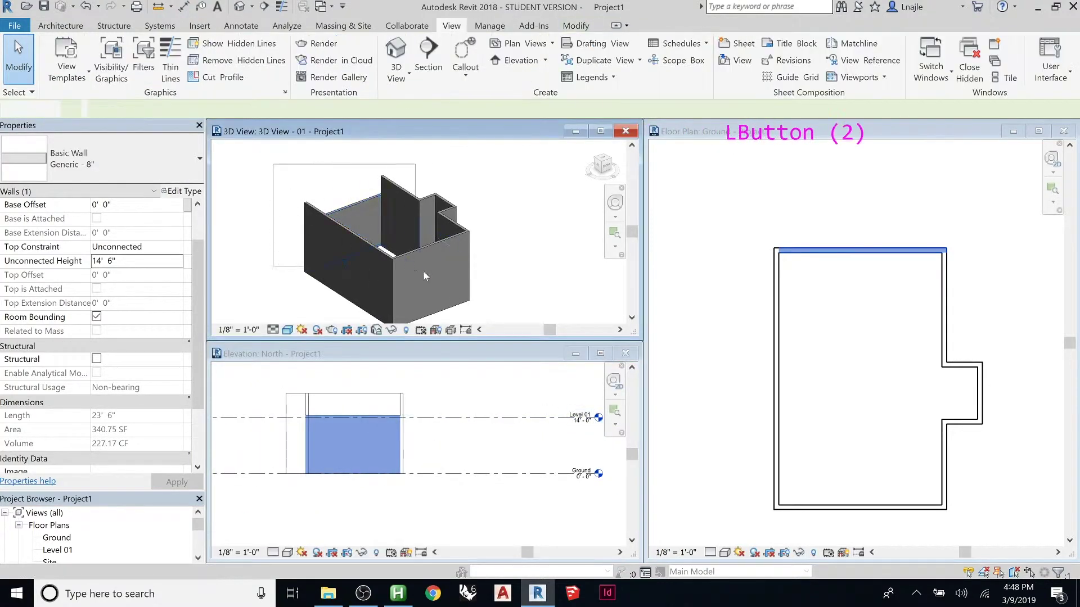
{"action": "left_click_drag", "start_coordinate": [507, 338], "coordinate": [507, 337]}
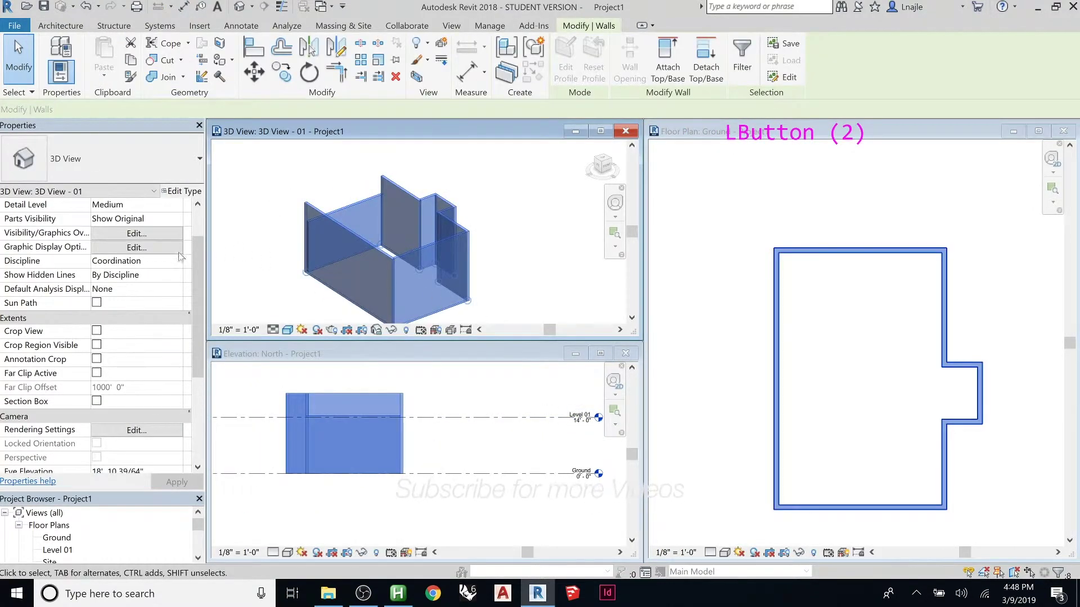
{"action": "left_click_drag", "start_coordinate": [198, 291], "coordinate": [197, 262]}
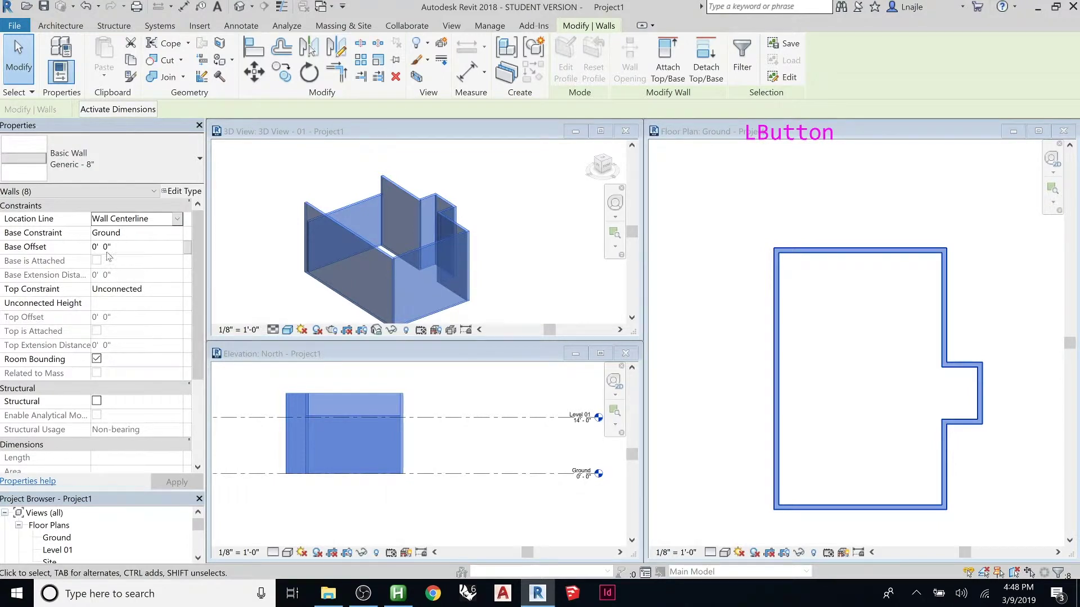
{"action": "left_click", "coordinate": [110, 303]}
{"action": "type", "text": "14"}
{"action": "key", "text": "Return"}
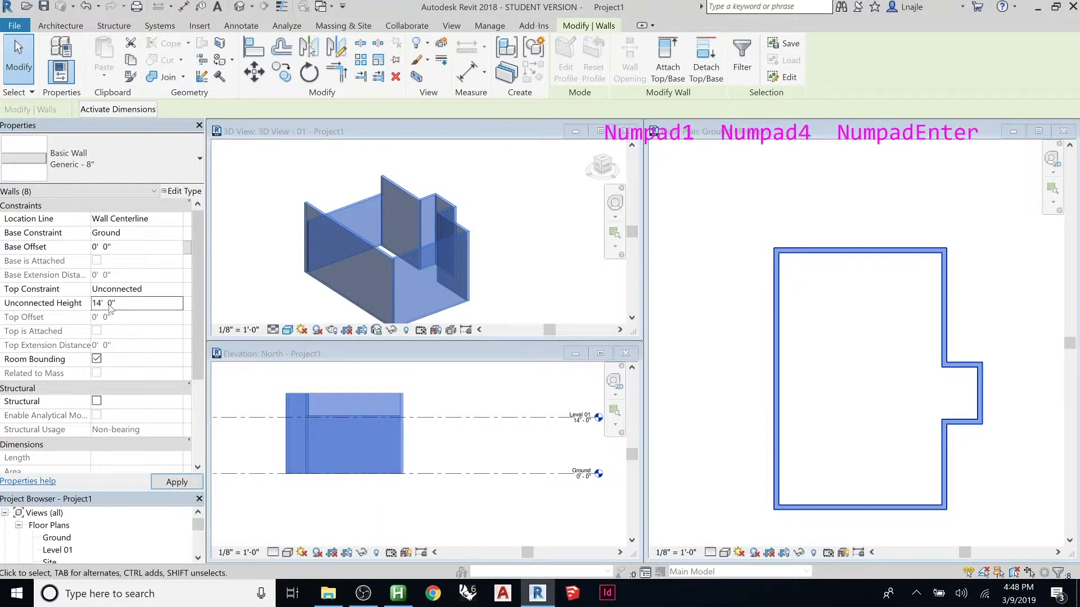
{"action": "left_click", "coordinate": [439, 444]}
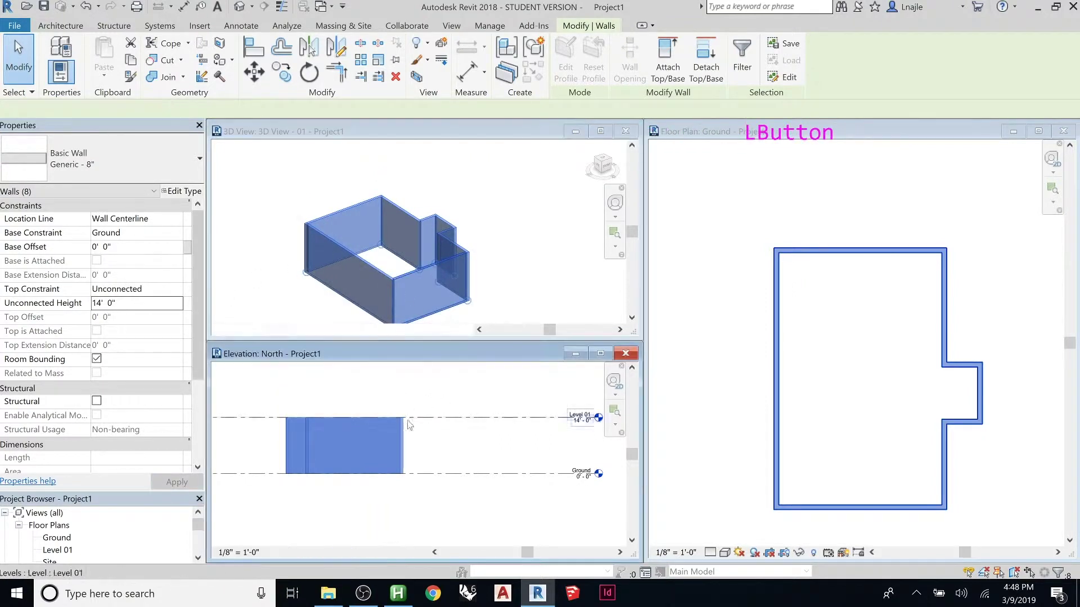
{"action": "left_click", "coordinate": [439, 444]}
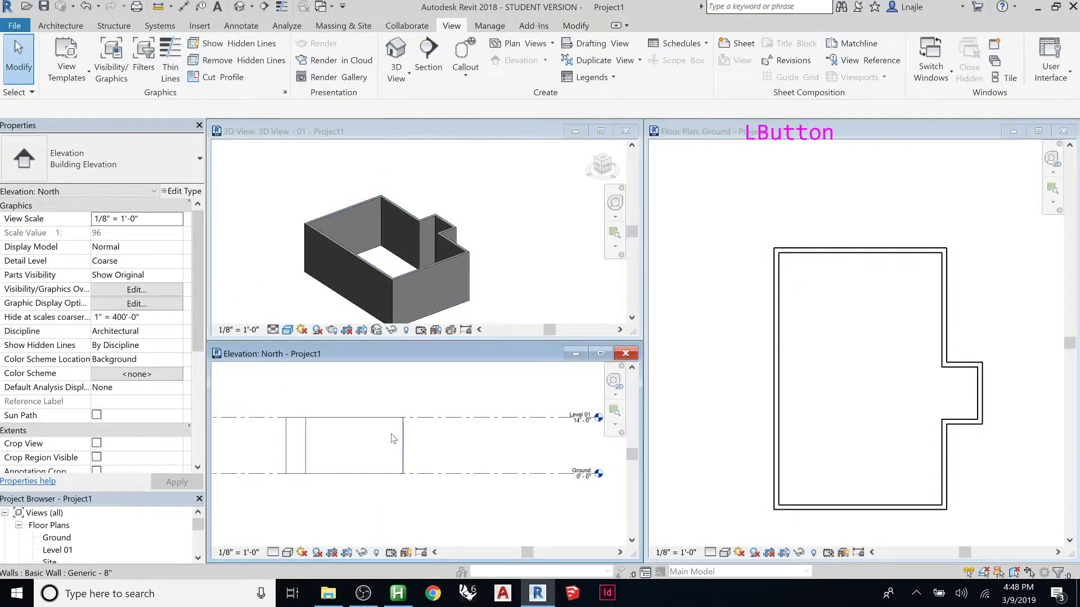
- Set the Level 01 elevation to 14' 6" in the North elevation
{"action": "left_click", "coordinate": [430, 419]}
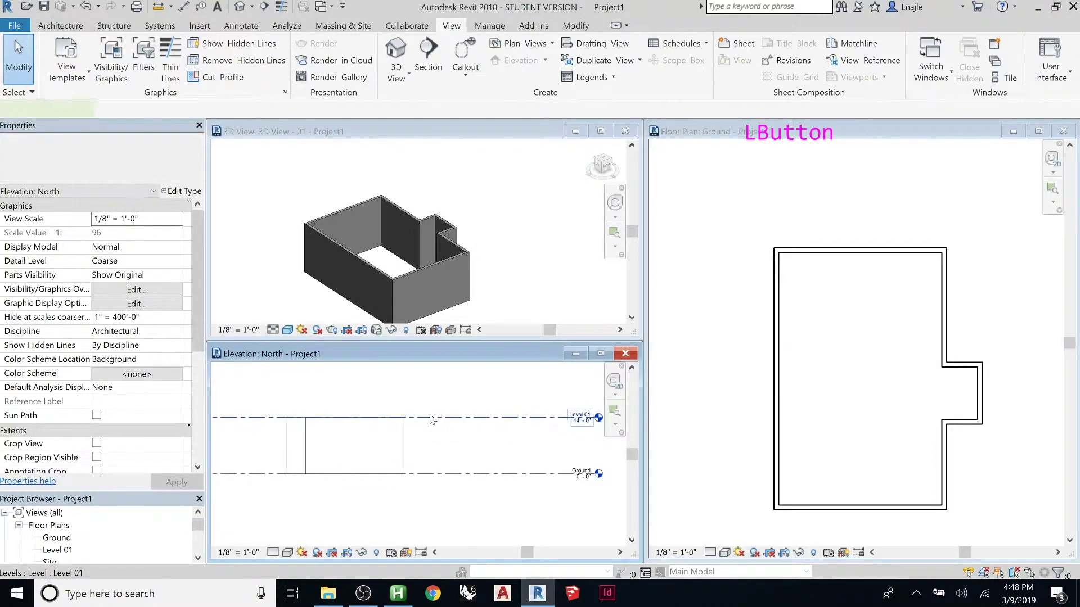
{"action": "scroll", "coordinate": [308, 423], "scroll_direction": "down", "scroll_amount": 2}
{"action": "scroll", "coordinate": [520, 432], "scroll_direction": "up", "scroll_amount": 6}
{"action": "scroll", "coordinate": [522, 431], "scroll_direction": "up", "scroll_amount": 5}
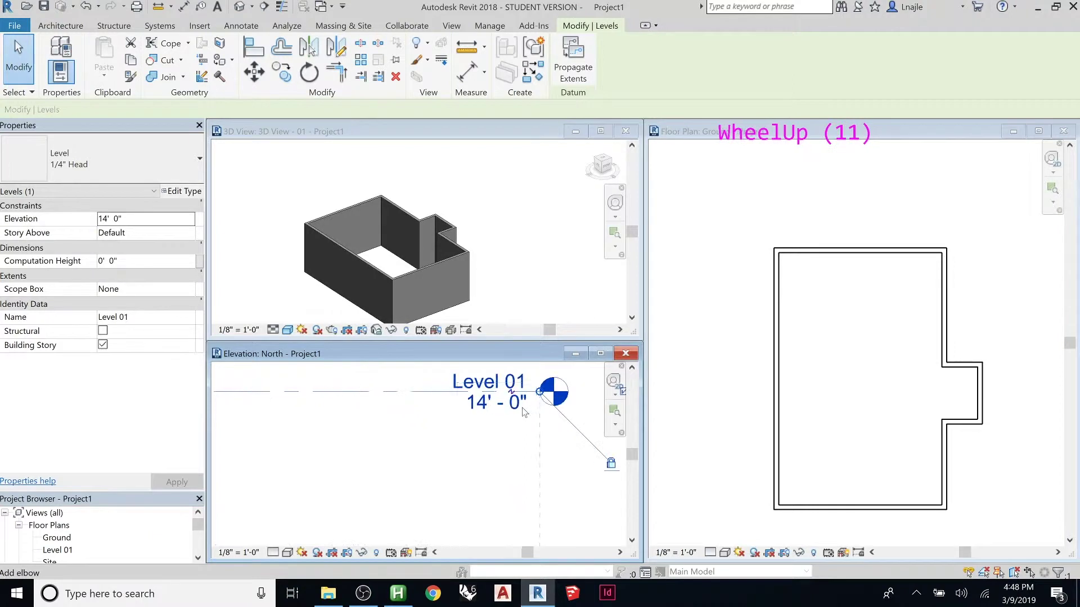
{"action": "left_click", "coordinate": [481, 399]}
{"action": "type", "text": "14 6"}
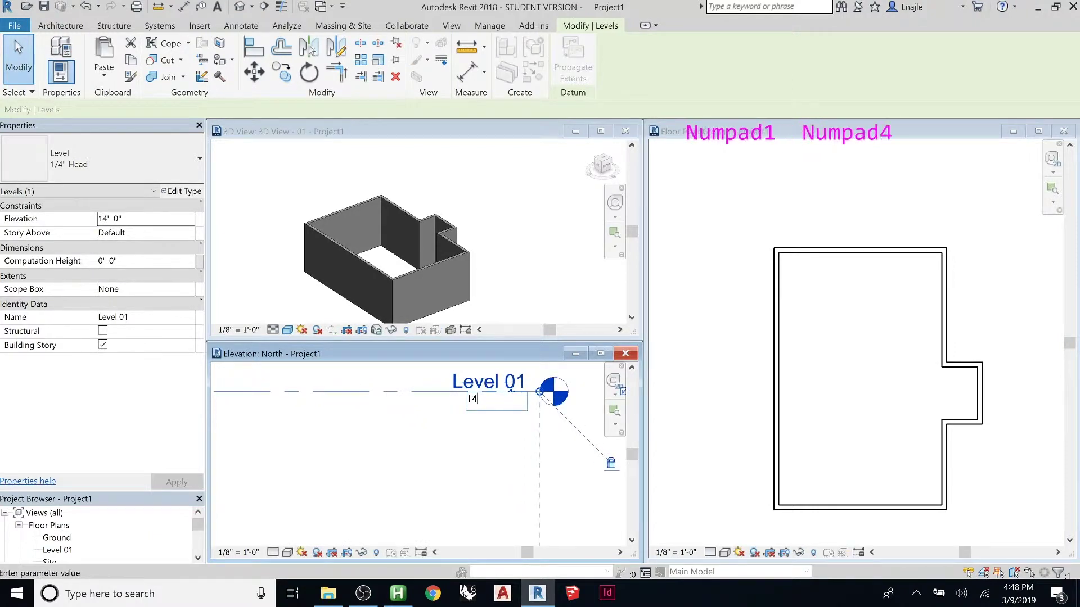
{"action": "key", "text": "Return"}
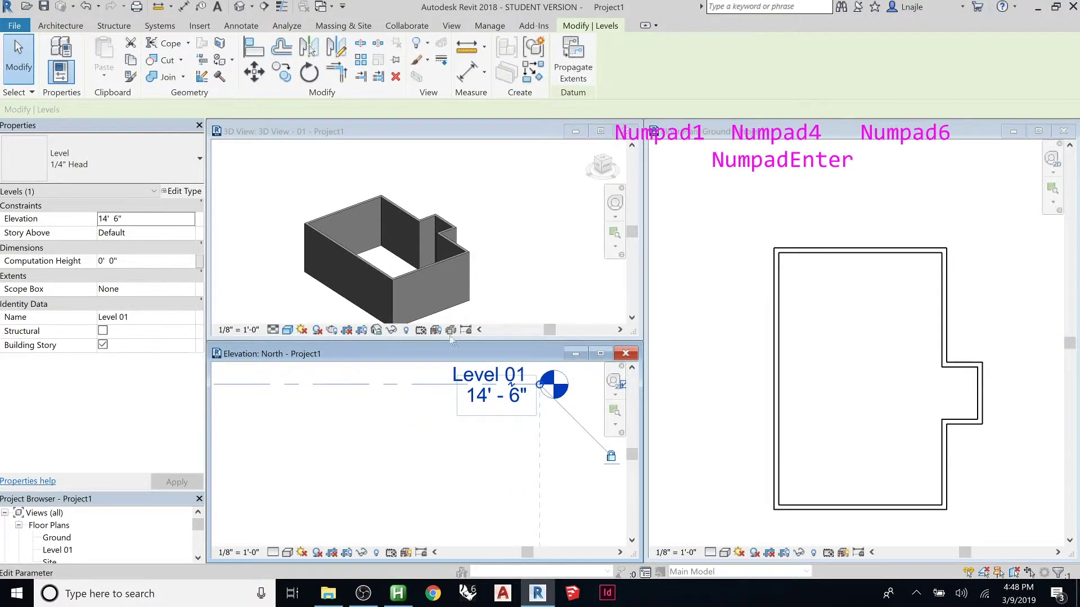
- Select all the walls in the 3D view and set their top constraint to Up to level: Level 01
{"action": "scroll", "coordinate": [425, 456], "scroll_direction": "down", "scroll_amount": 10}
{"action": "scroll", "coordinate": [425, 456], "scroll_direction": "up", "scroll_amount": 5}
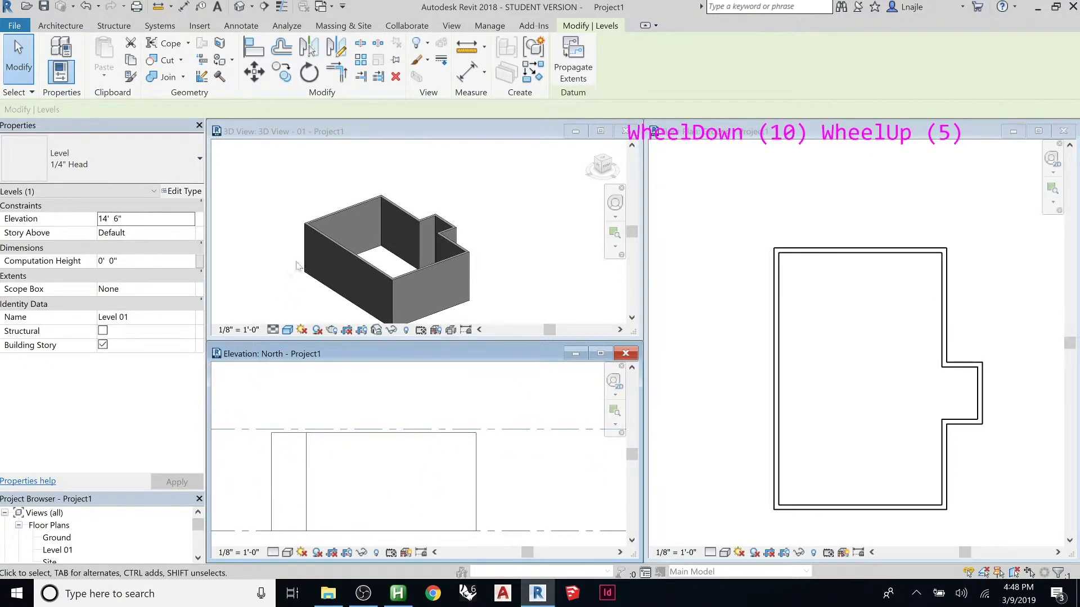
{"action": "left_click", "coordinate": [327, 179]}
{"action": "scroll", "coordinate": [361, 254], "scroll_direction": "down", "scroll_amount": 2}
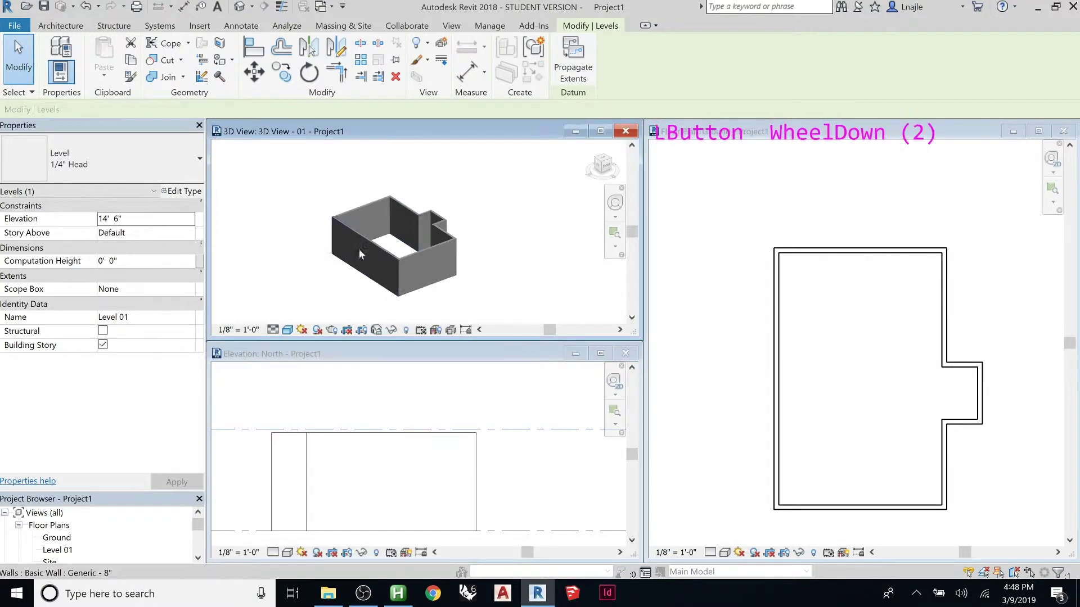
{"action": "scroll", "coordinate": [361, 254], "scroll_direction": "up", "scroll_amount": 2}
{"action": "left_click", "coordinate": [439, 250]}
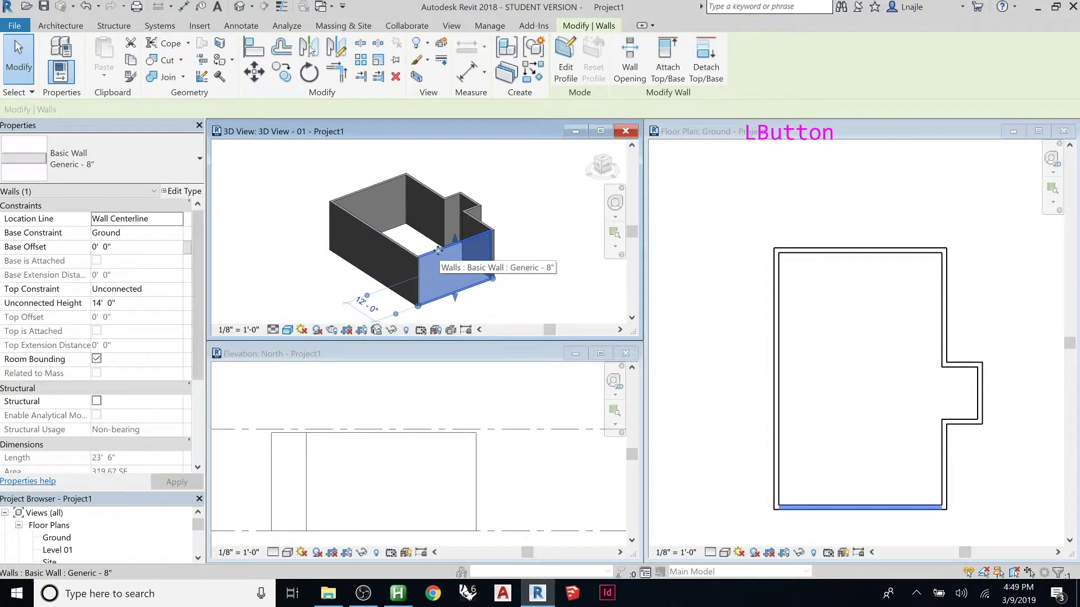
{"action": "left_click_drag", "start_coordinate": [308, 158], "coordinate": [518, 315]}
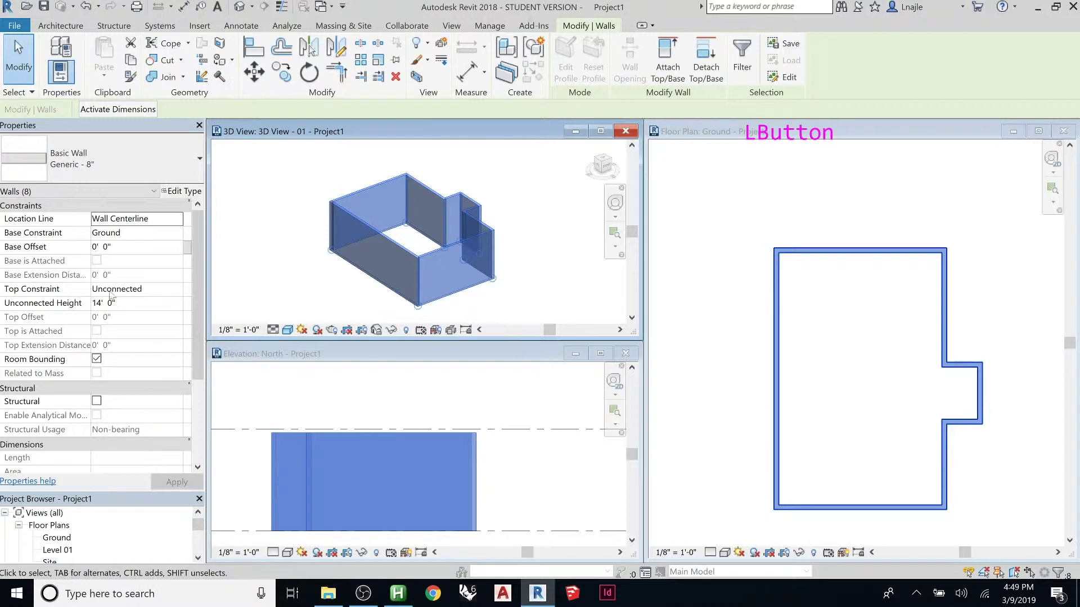
{"action": "left_click", "coordinate": [177, 290]}
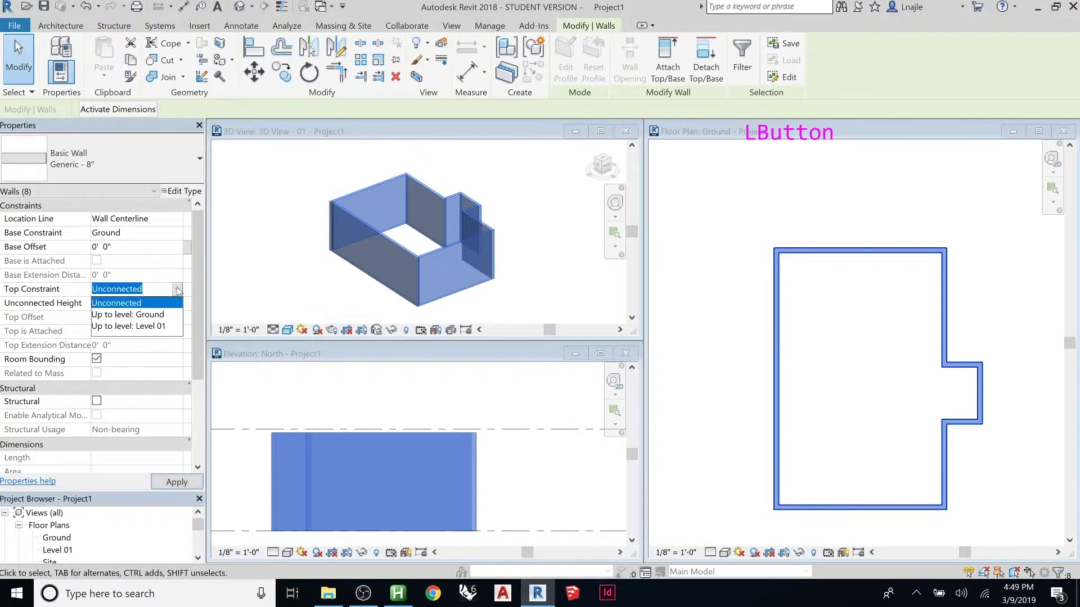
{"action": "left_click", "coordinate": [139, 326]}
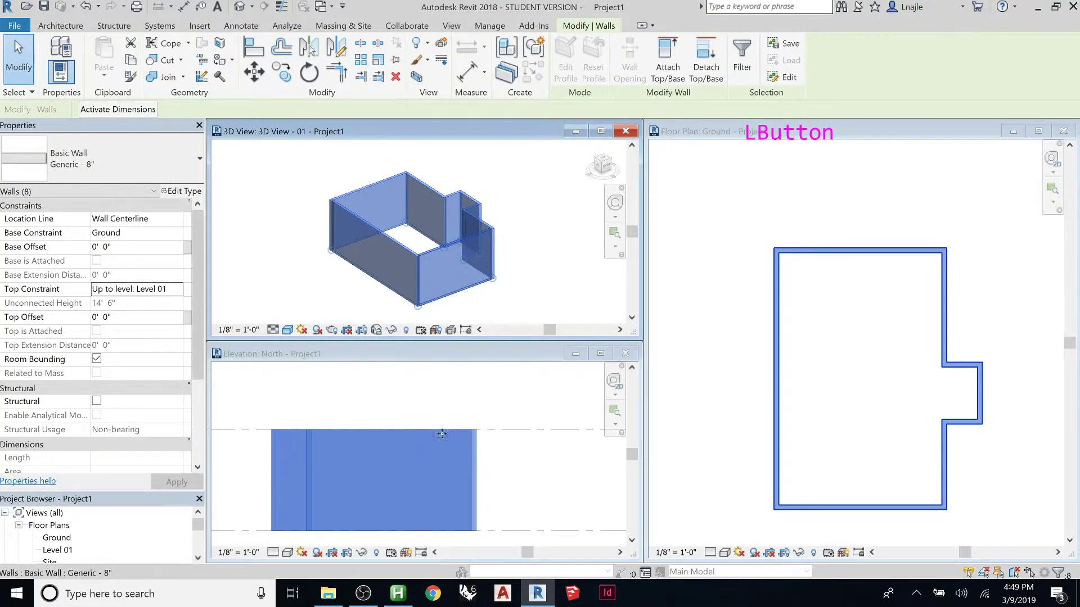
- Raise Level 01 to an elevation of 15' 0" in the North elevation
{"action": "scroll", "coordinate": [284, 416], "scroll_direction": "down", "scroll_amount": 2}
{"action": "scroll", "coordinate": [284, 419], "scroll_direction": "down", "scroll_amount": 4}
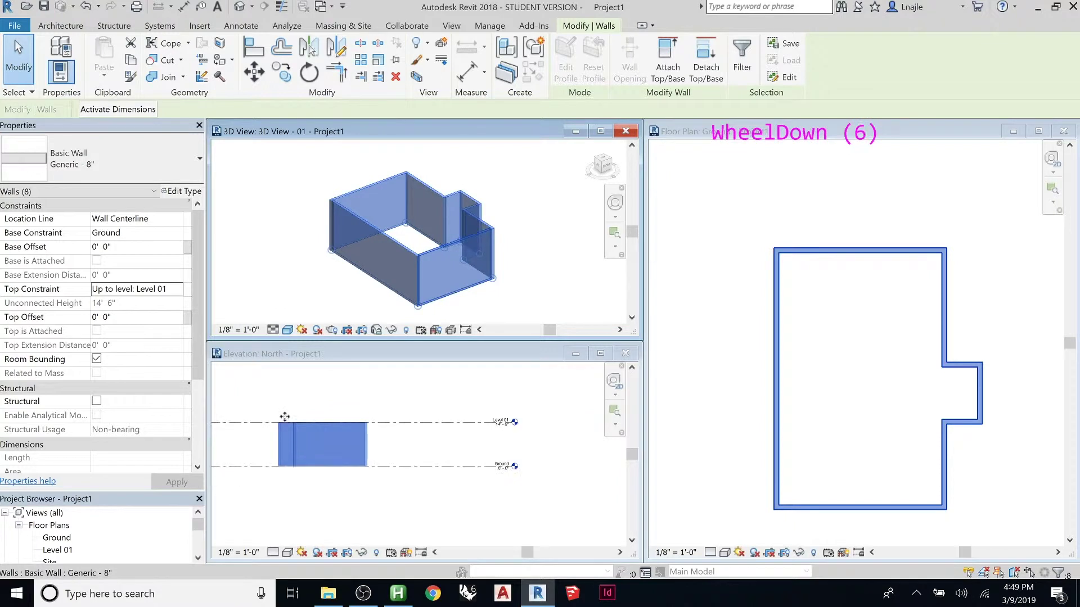
{"action": "scroll", "coordinate": [465, 424], "scroll_direction": "up", "scroll_amount": 3}
{"action": "left_click", "coordinate": [497, 428]}
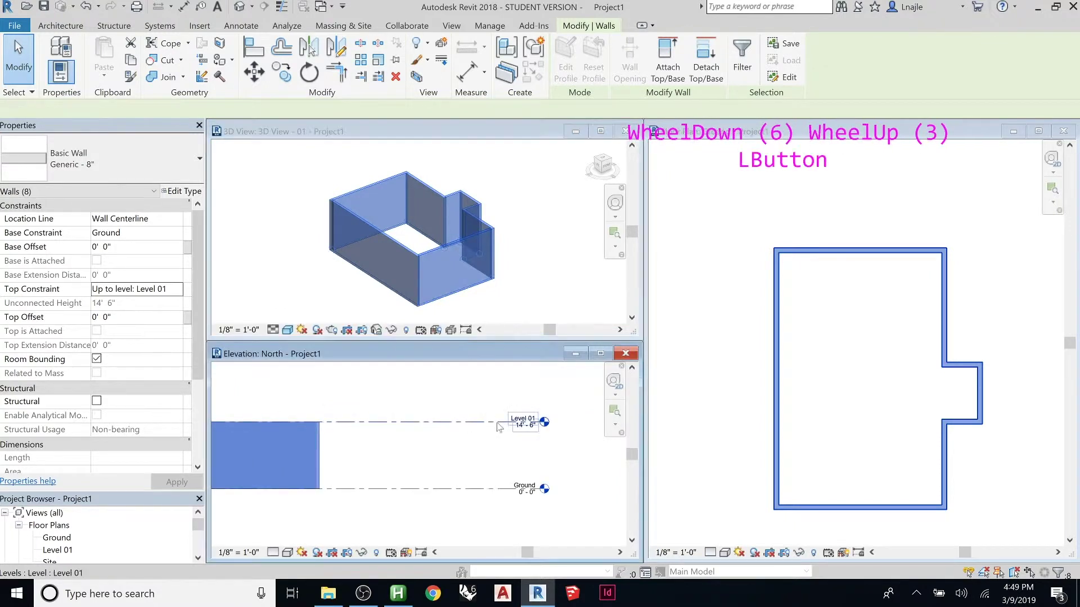
{"action": "left_click", "coordinate": [526, 426]}
{"action": "type", "text": "15"}
{"action": "key", "text": "Return"}
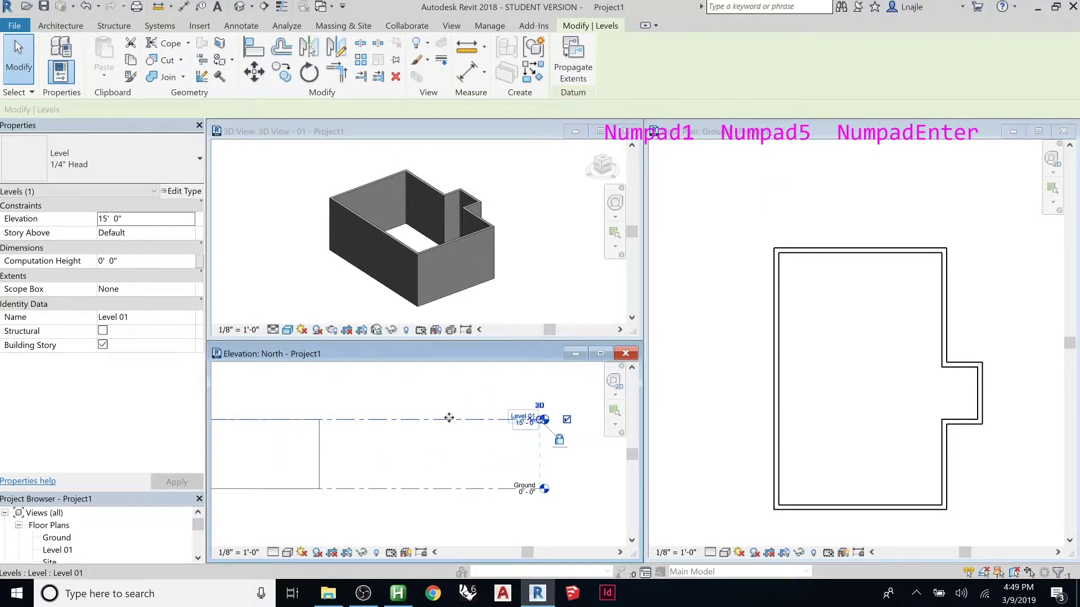
- Select the long west wall in the 3D view and review its top constraint and height properties
{"action": "left_click", "coordinate": [393, 238]}
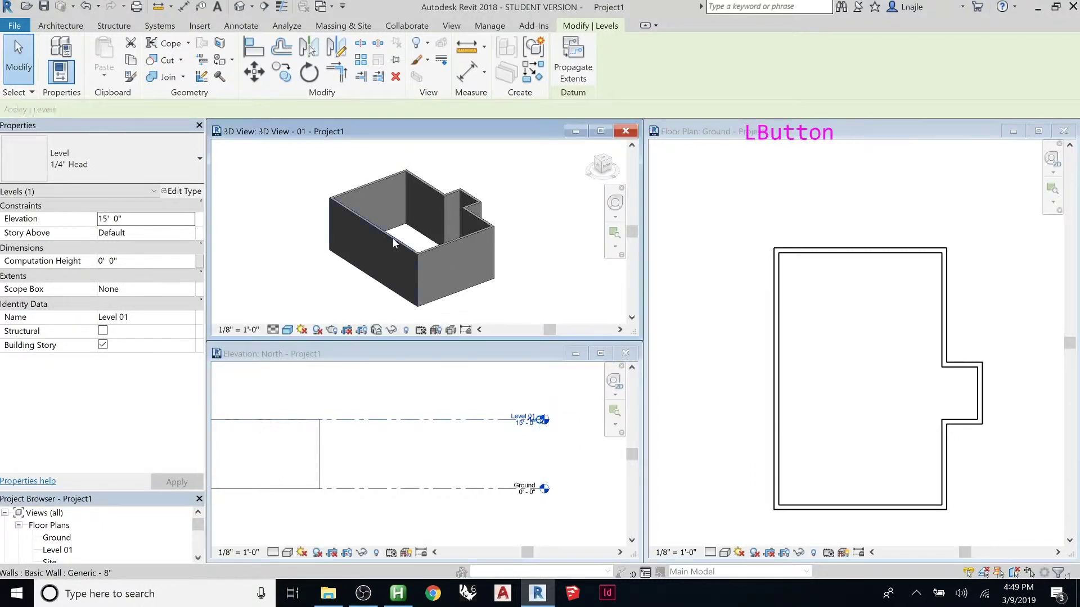
{"action": "left_click", "coordinate": [392, 237]}
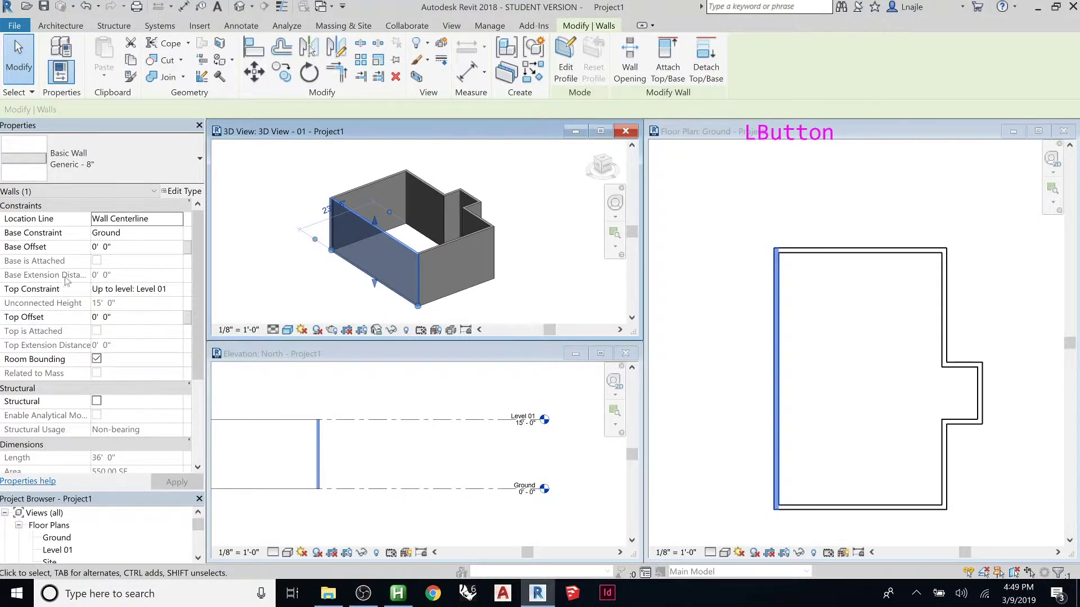
- Set the top offset of the selected long west wall to 2' 0"
{"action": "left_click", "coordinate": [119, 318]}
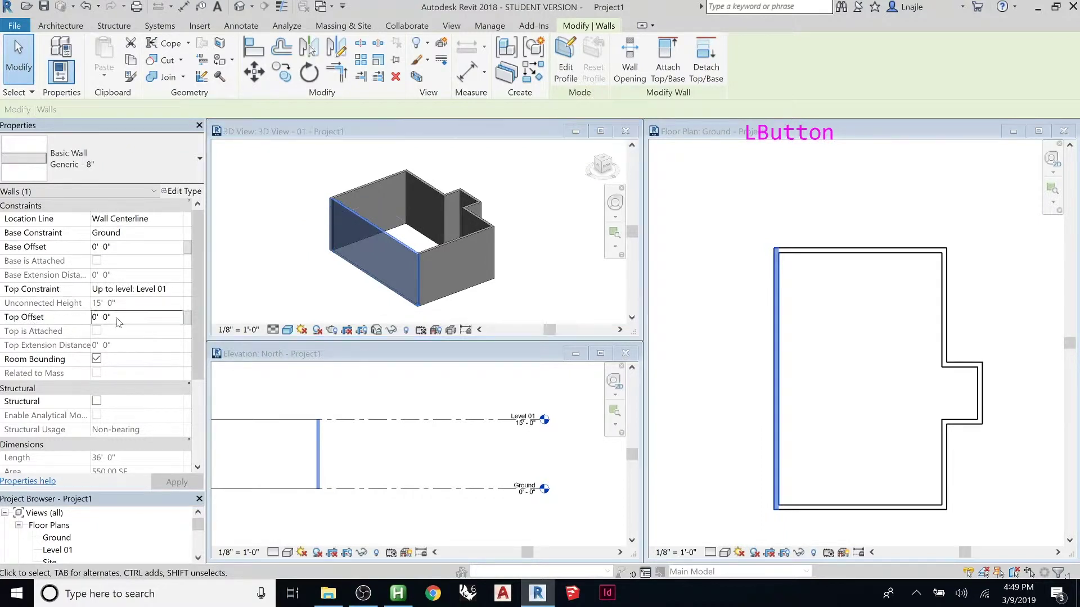
{"action": "left_click", "coordinate": [38, 318]}
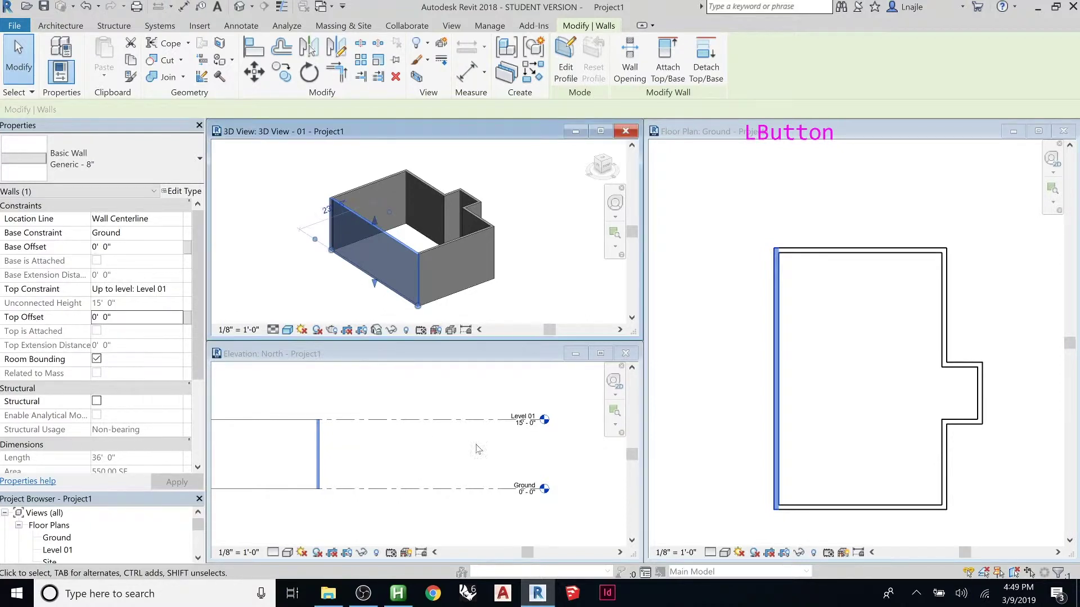
{"action": "left_click", "coordinate": [112, 321]}
{"action": "left_click", "coordinate": [78, 321]}
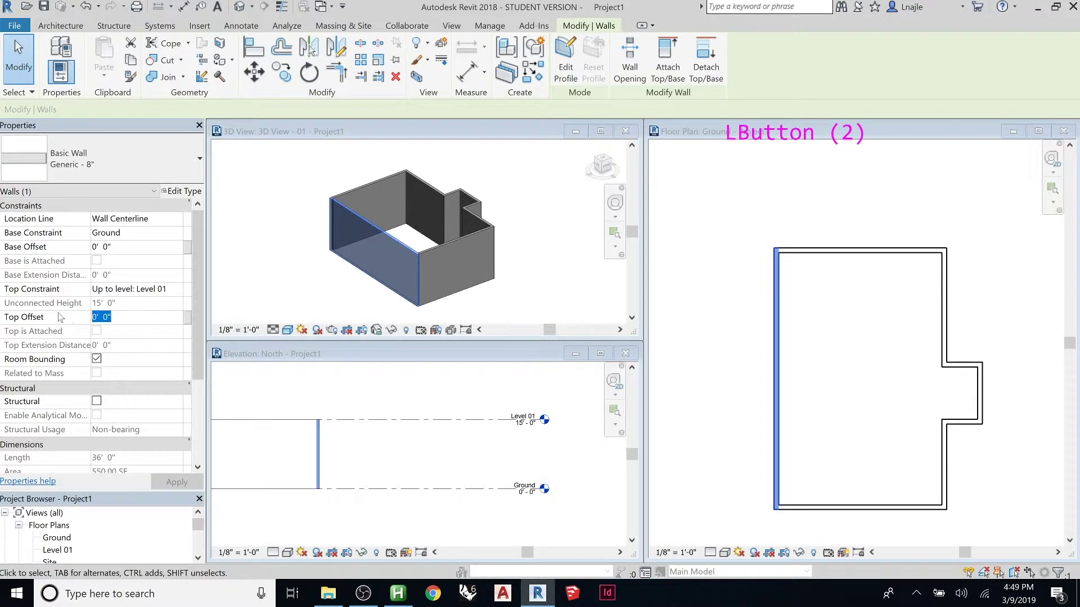
{"action": "type", "text": "2"}
{"action": "key", "text": "Return"}
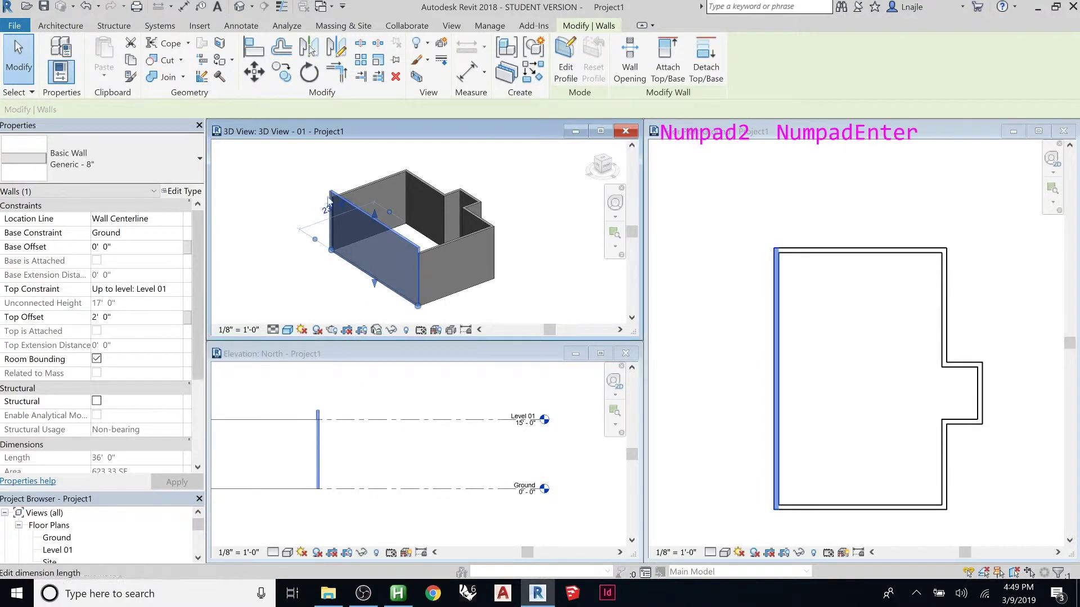
- Set the west wall's top offset to -2' 0" so its top sits below Level 01
{"action": "left_click", "coordinate": [120, 317]}
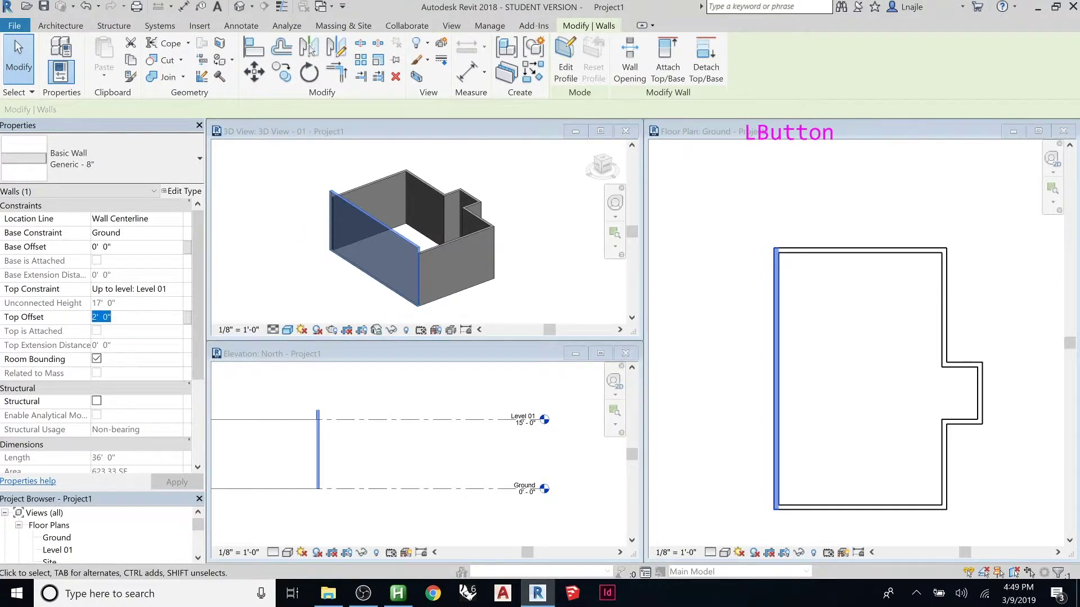
{"action": "type", "text": "-2"}
{"action": "key", "text": "Return"}
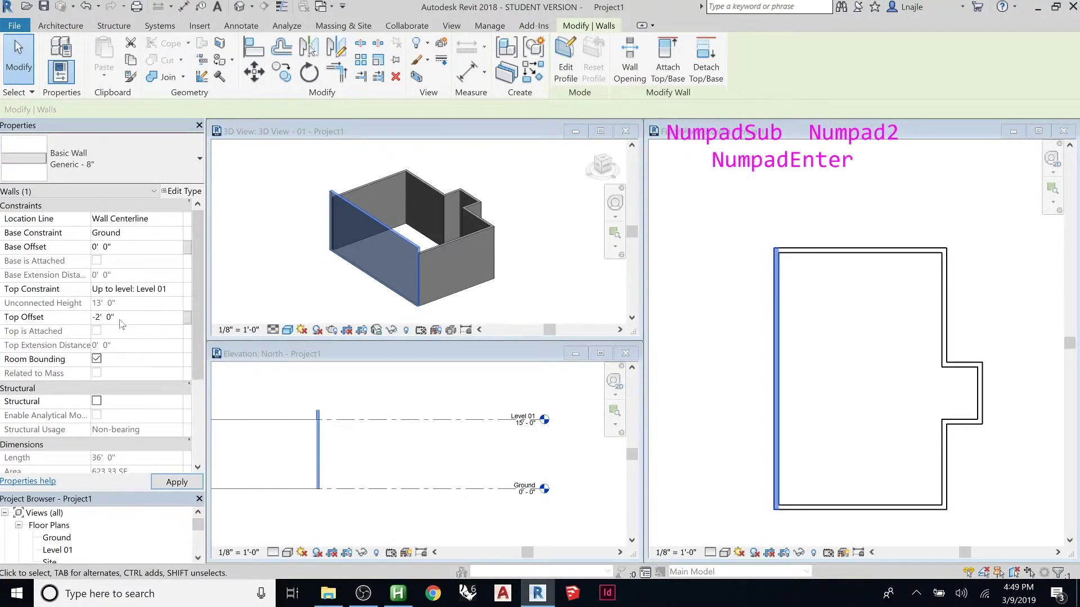
{"action": "left_click", "coordinate": [365, 293]}
- Raise Level 01 to an elevation of 20' 0" in the North elevation
{"action": "left_click", "coordinate": [432, 421]}
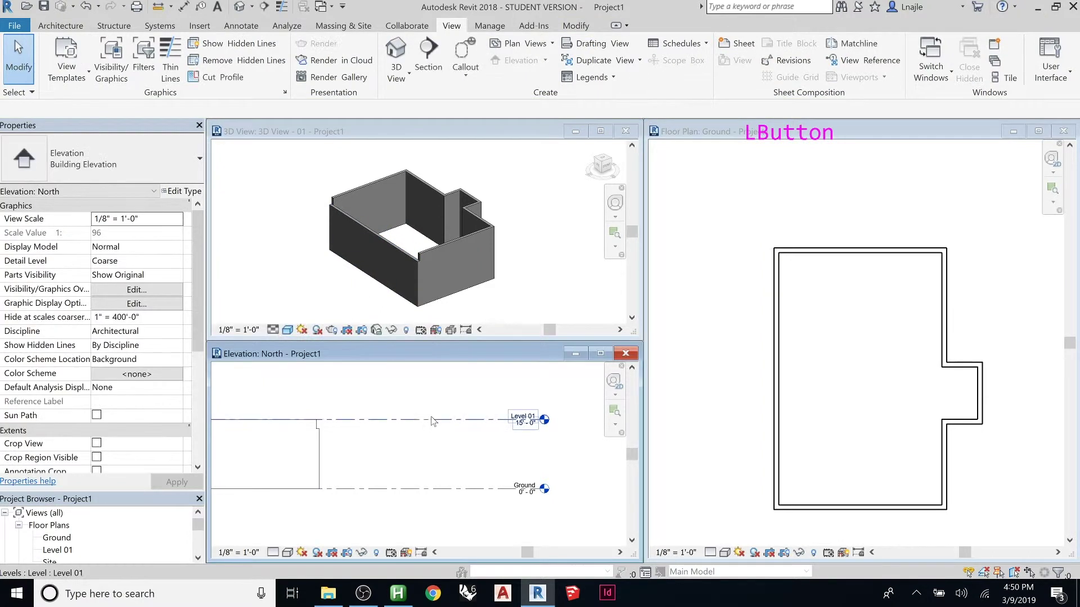
{"action": "left_click", "coordinate": [523, 430]}
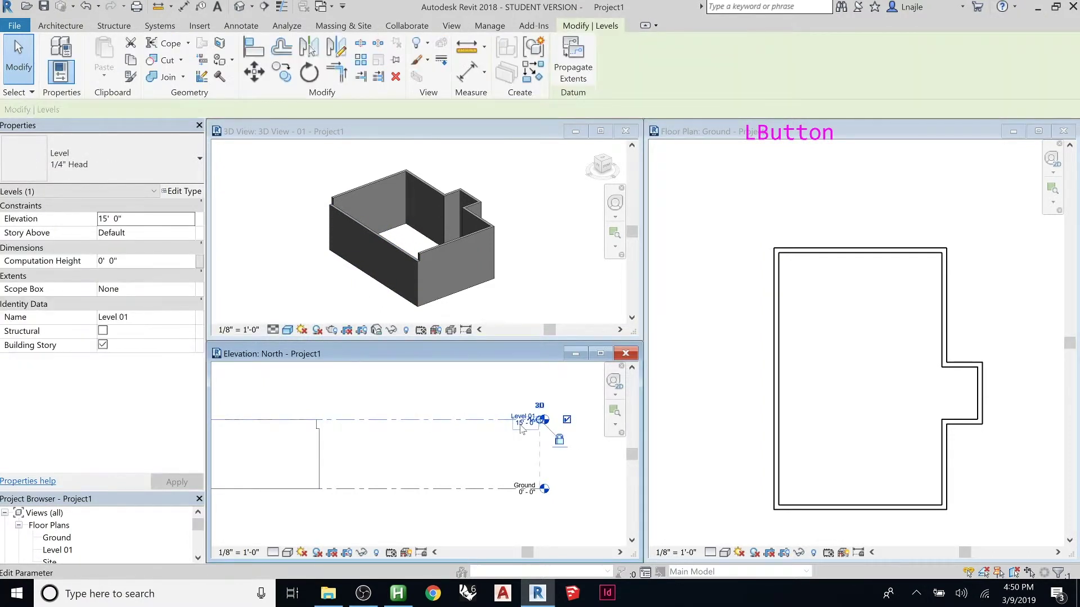
{"action": "left_click", "coordinate": [120, 220]}
{"action": "type", "text": "20"}
{"action": "key", "text": "Return"}
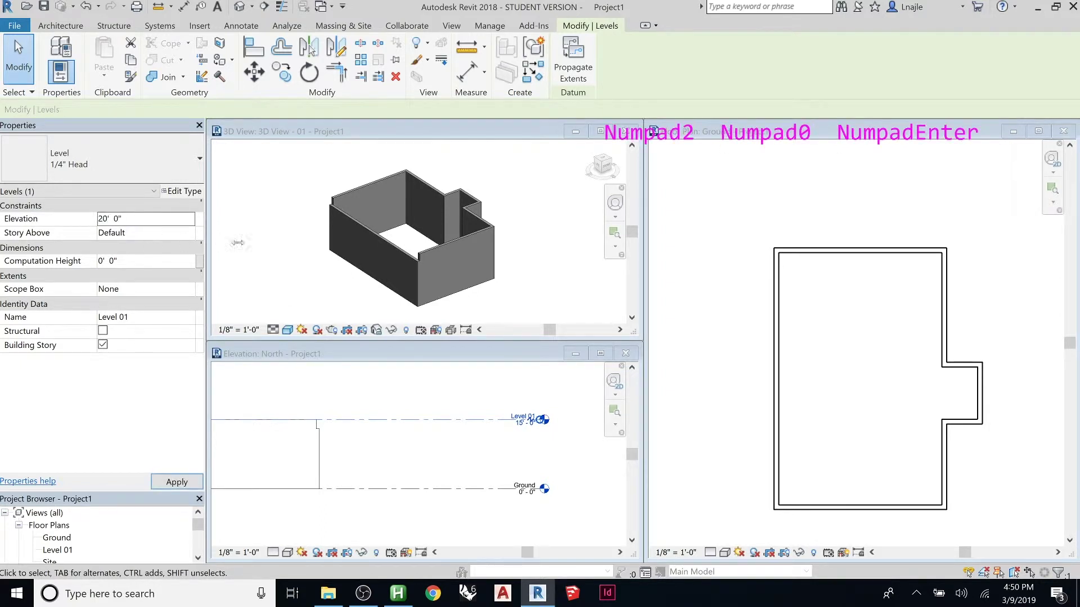
{"action": "left_click", "coordinate": [384, 225]}
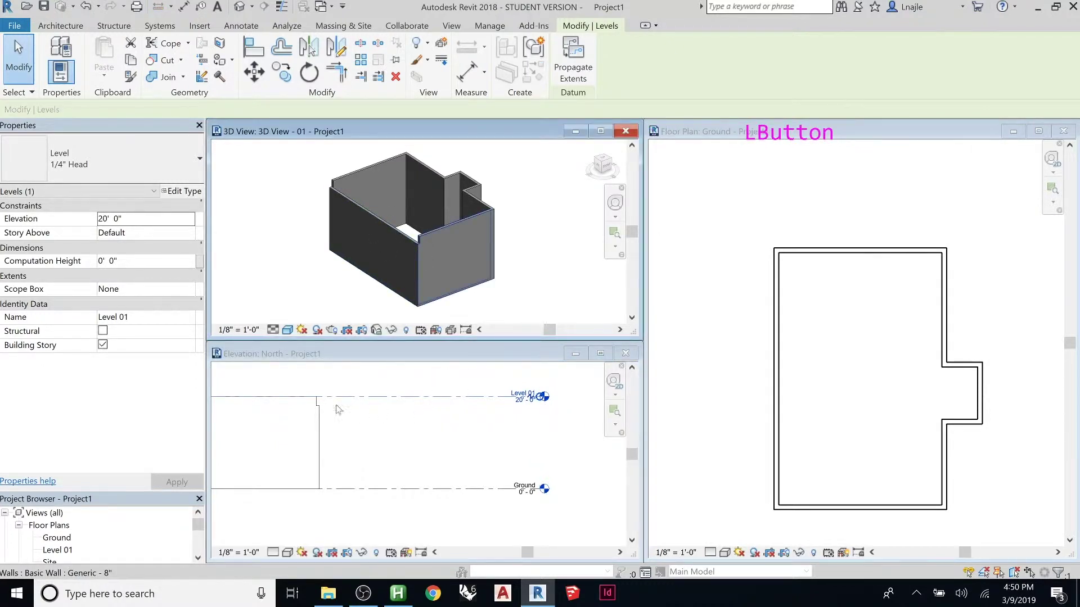
- Inspect the west wall's top offset against Level 01 in the North elevation
{"action": "left_click", "coordinate": [318, 423]}
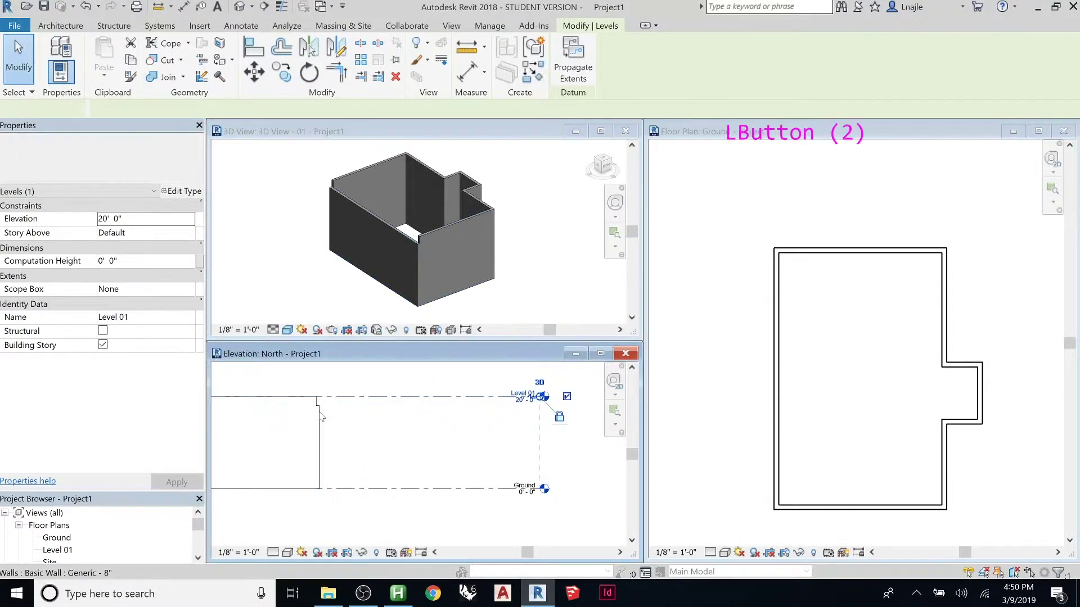
{"action": "scroll", "coordinate": [417, 437], "scroll_direction": "down", "scroll_amount": 4}
{"action": "scroll", "coordinate": [424, 436], "scroll_direction": "up", "scroll_amount": 6}
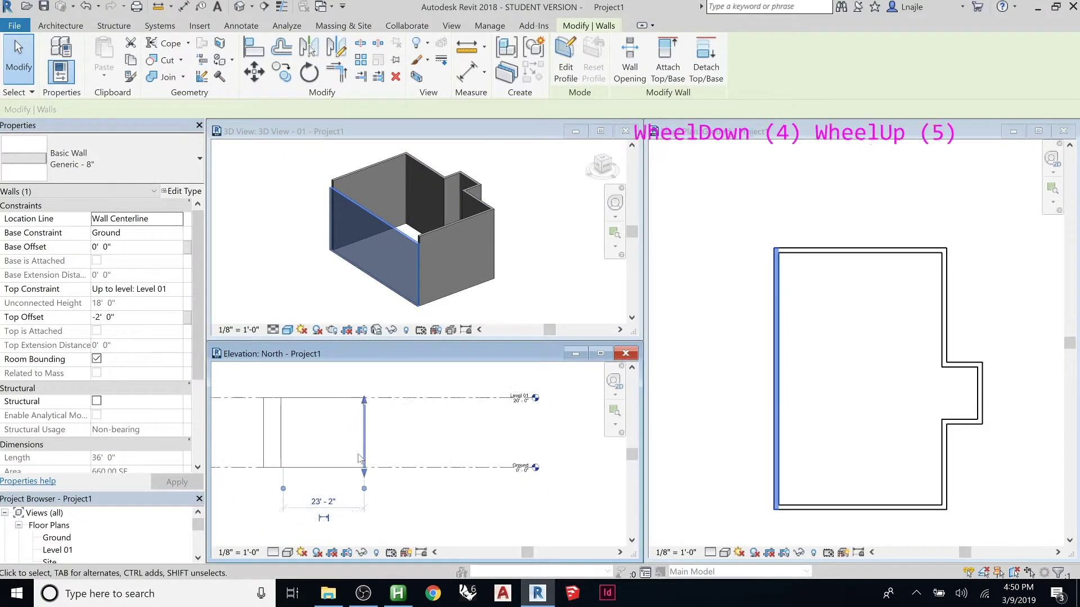
{"action": "left_click", "coordinate": [455, 430]}
{"action": "scroll", "coordinate": [441, 405], "scroll_direction": "down", "scroll_amount": 5}
{"action": "left_click", "coordinate": [433, 396]}
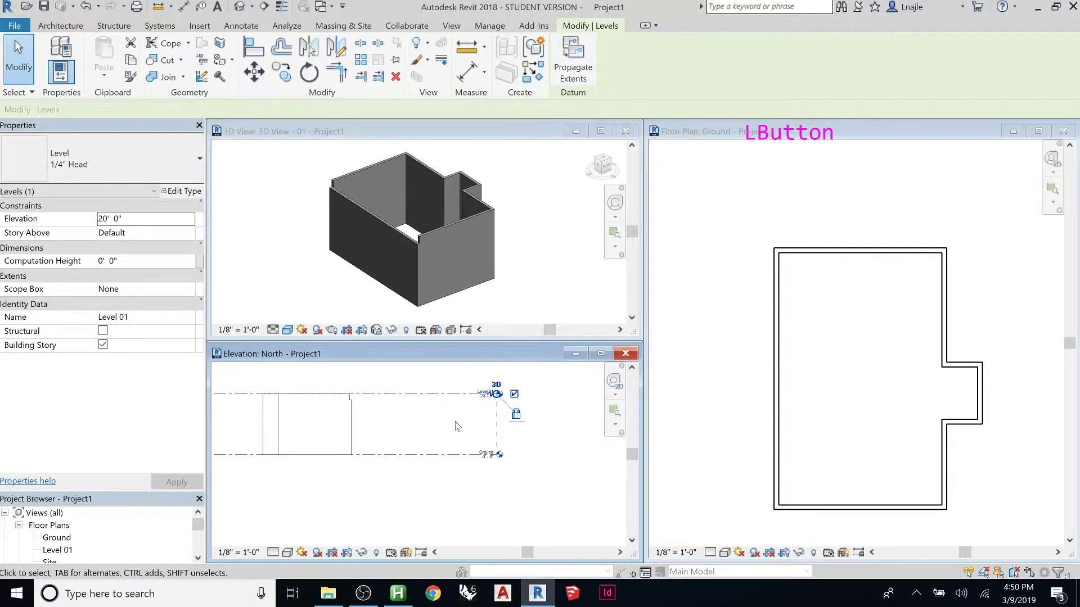
- Select the long west wall in the 3D view and review the available wall types and its Generic - 8" type properties
{"action": "left_click", "coordinate": [370, 218]}
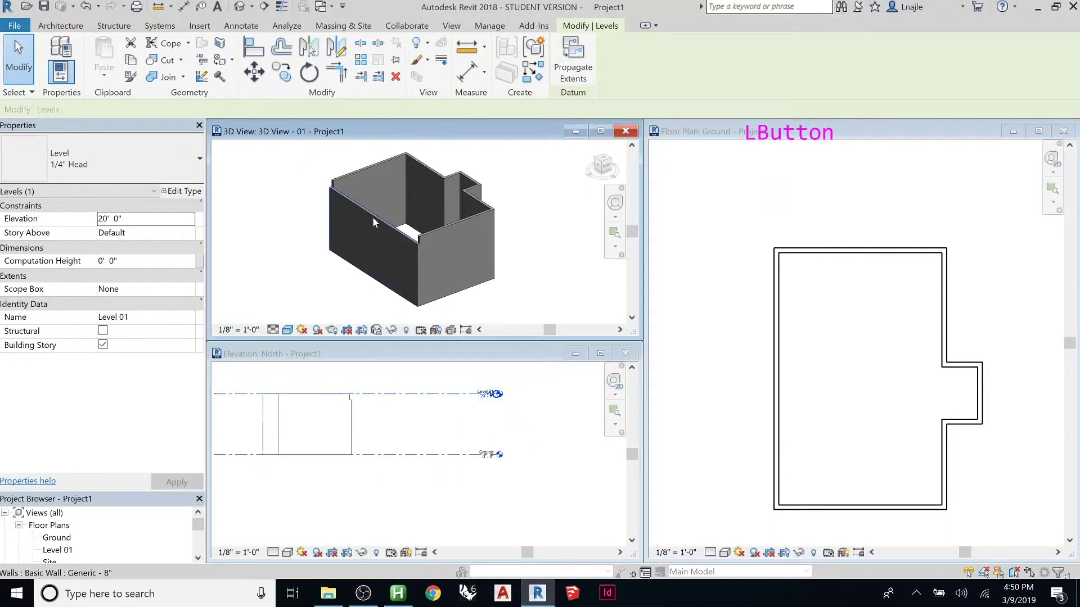
{"action": "left_click", "coordinate": [372, 217]}
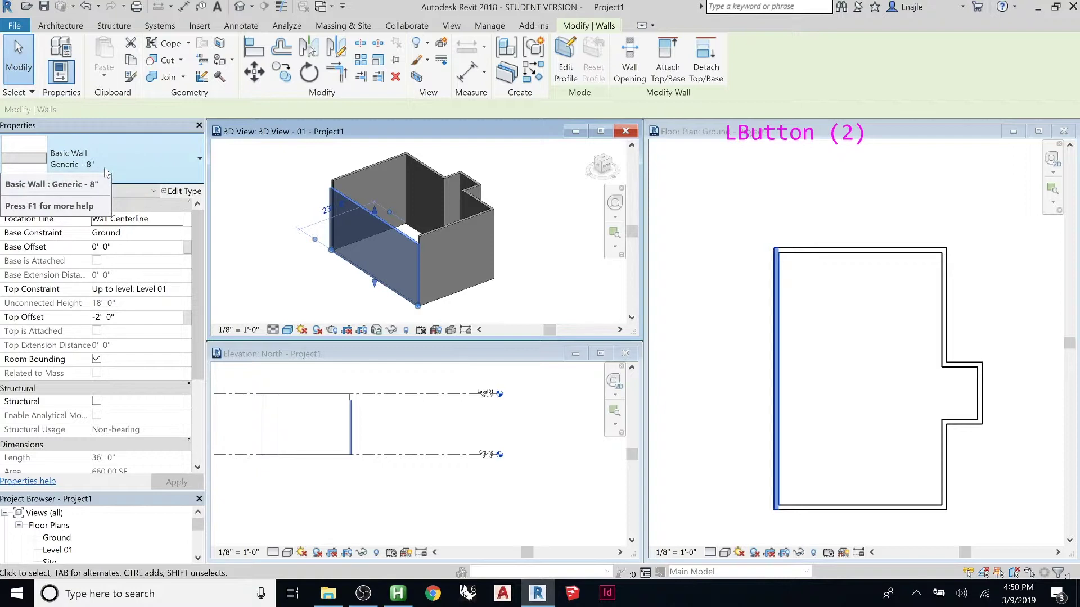
{"action": "left_click", "coordinate": [165, 157]}
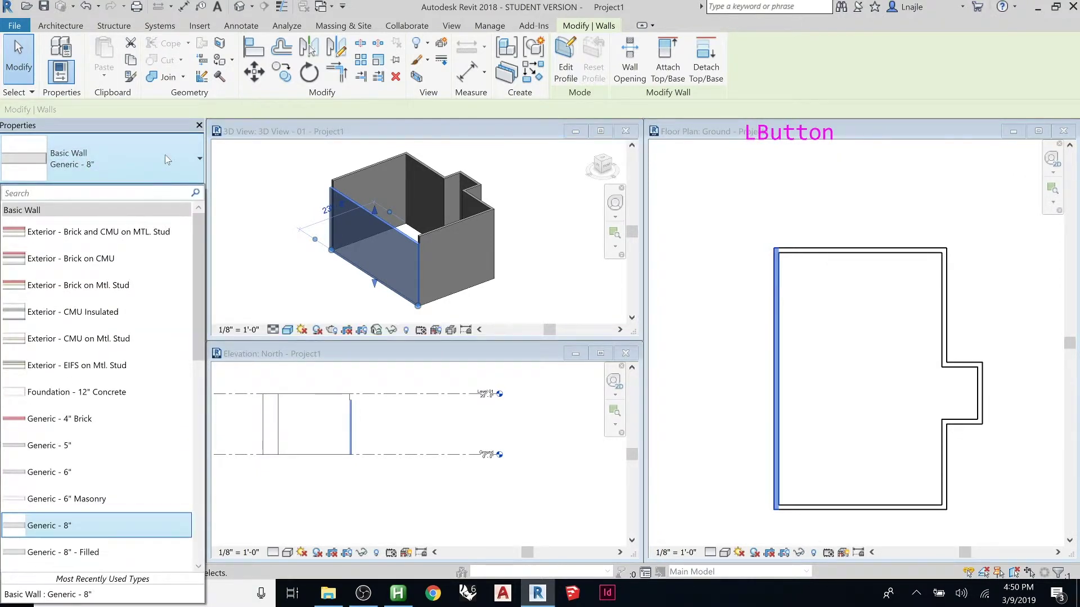
{"action": "left_click", "coordinate": [164, 158]}
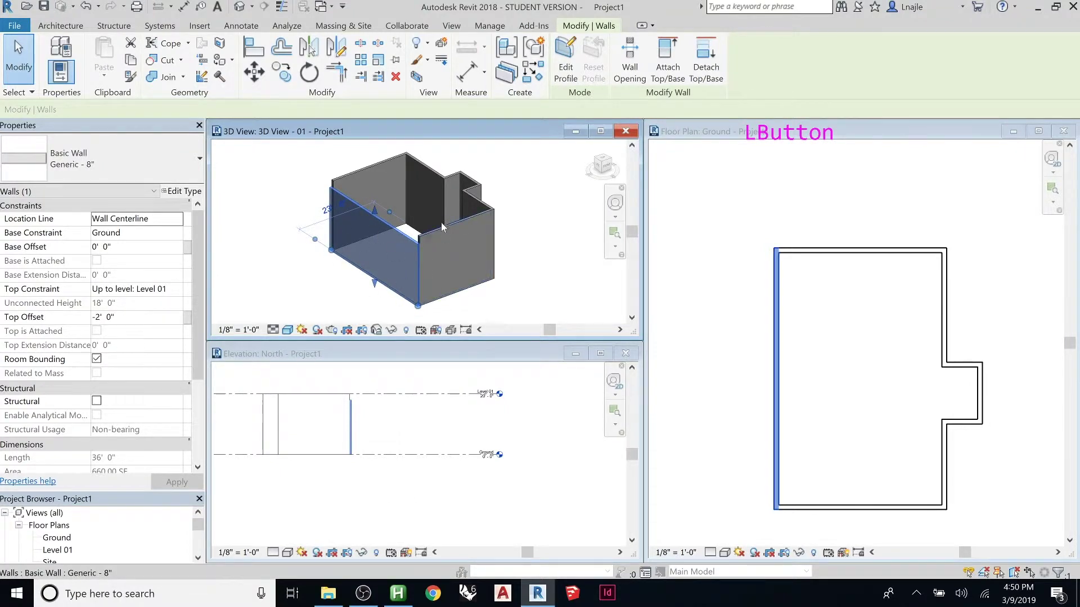
{"action": "left_click", "coordinate": [125, 170]}
{"action": "left_click", "coordinate": [125, 169]}
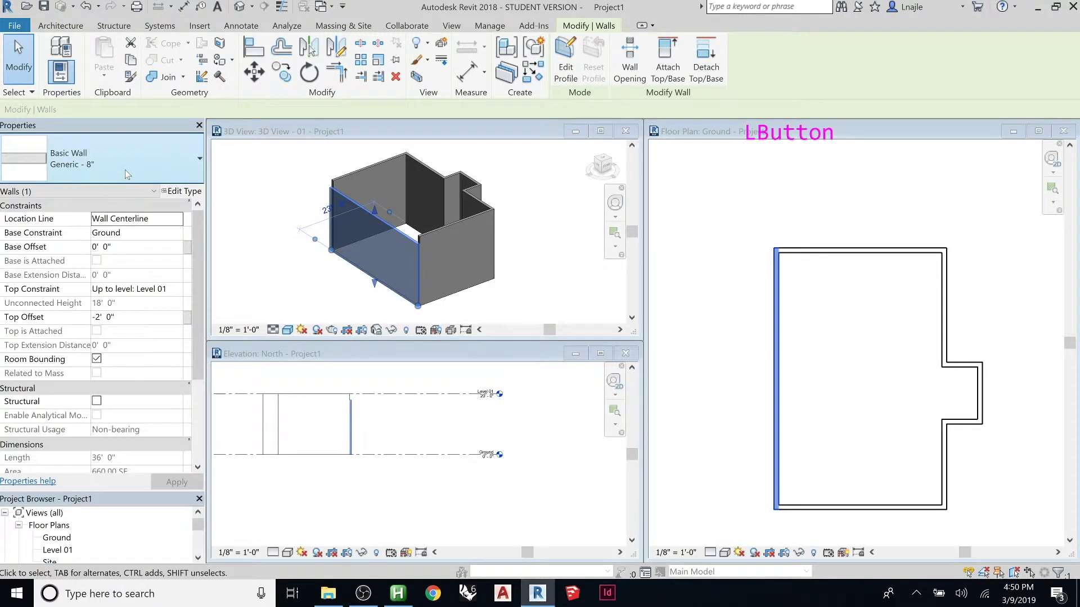
{"action": "left_click", "coordinate": [184, 193]}
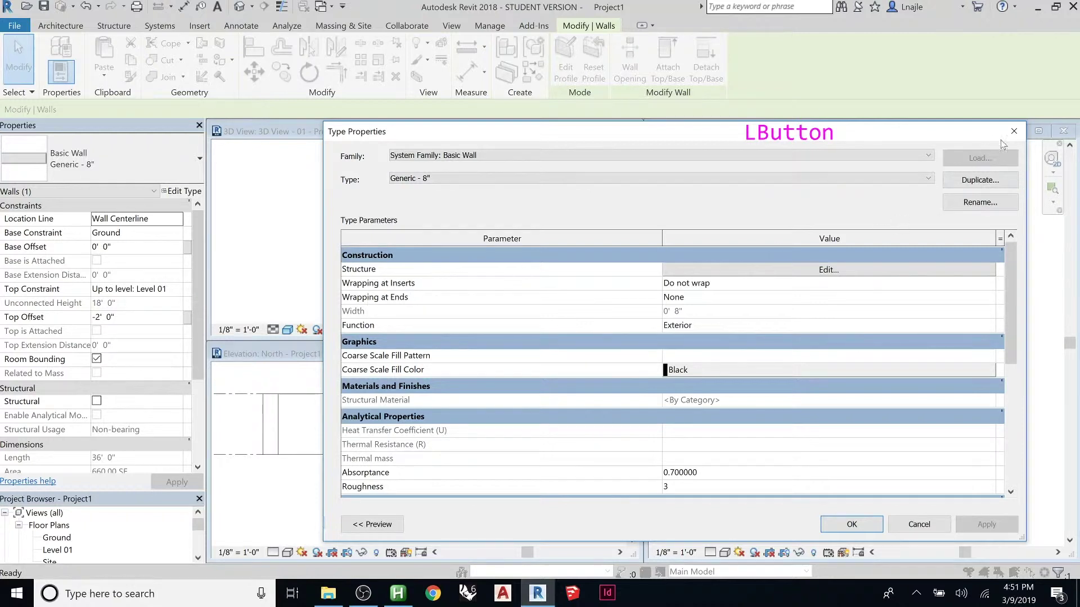
{"action": "left_click", "coordinate": [1013, 131]}
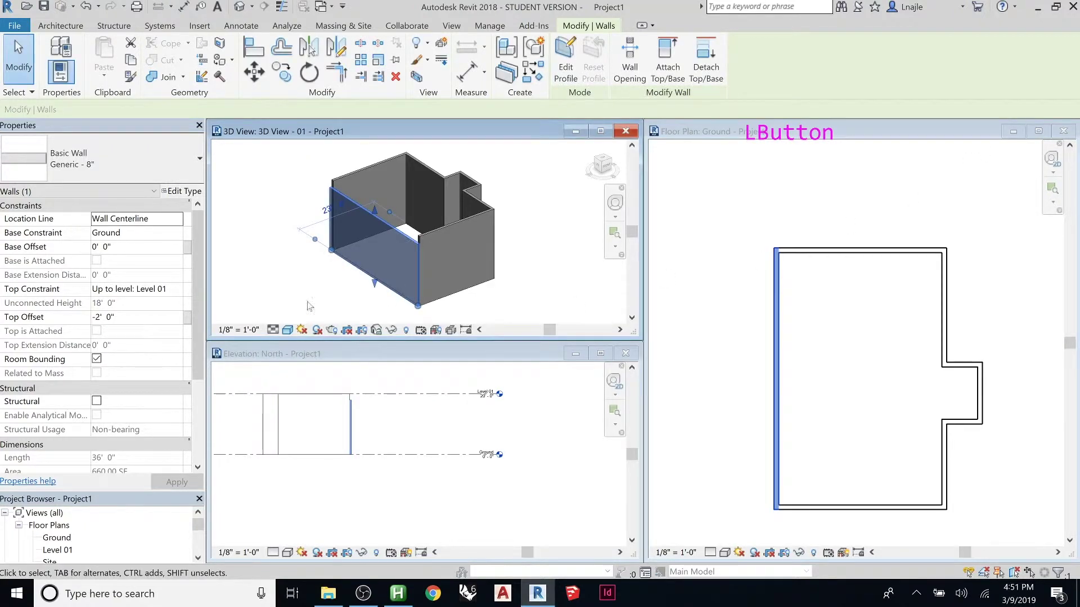
- Select the south wall and the adjoining lower east wall in turn to compare their properties
{"action": "left_click", "coordinate": [430, 235]}
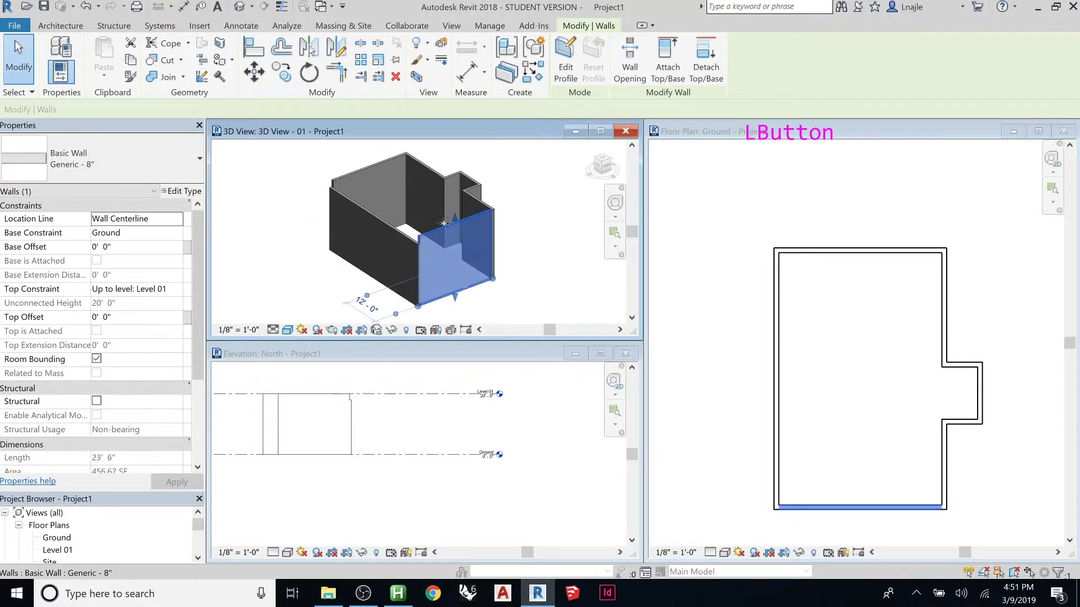
{"action": "left_click", "coordinate": [473, 207]}
{"action": "left_click", "coordinate": [475, 200]}
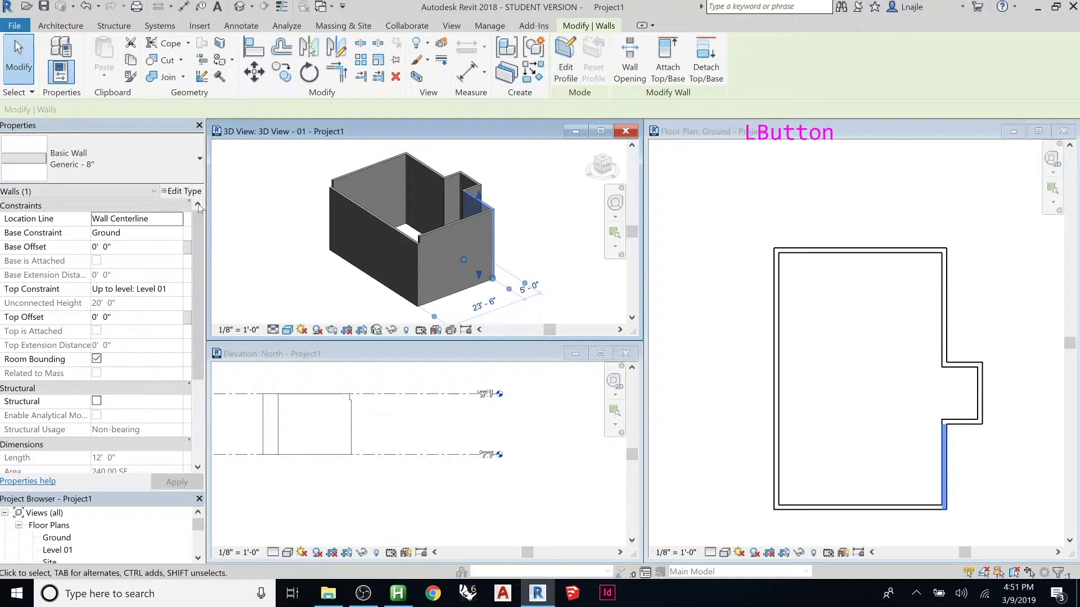
- Change the long west wall's type to Generic - 4" Brick and check its appearance in the 3D view
{"action": "left_click", "coordinate": [387, 225]}
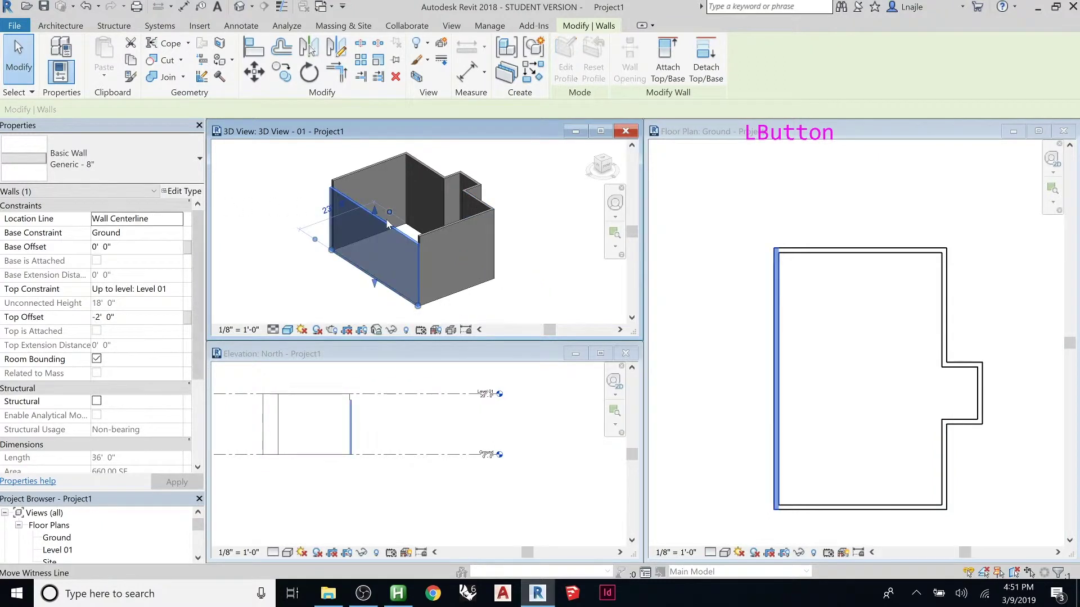
{"action": "left_click", "coordinate": [181, 160]}
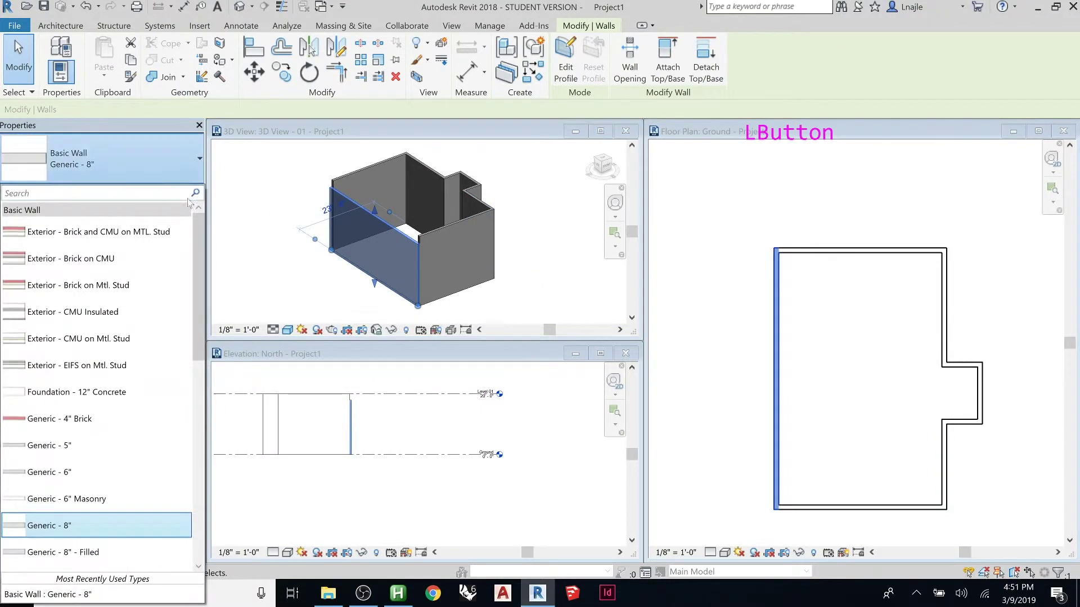
{"action": "left_click_drag", "start_coordinate": [197, 240], "coordinate": [199, 300]}
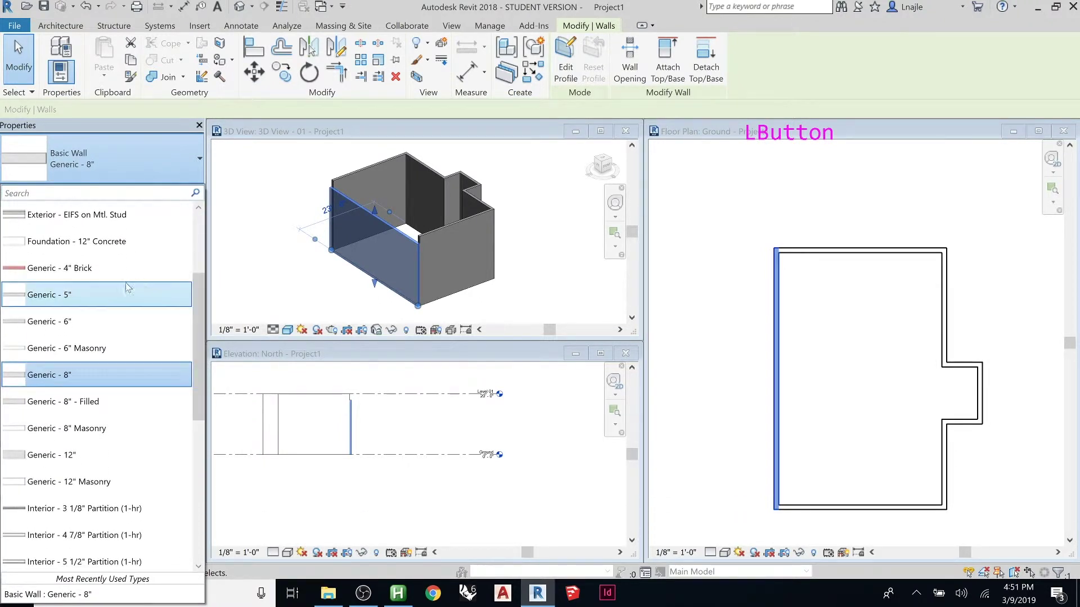
{"action": "left_click", "coordinate": [83, 271]}
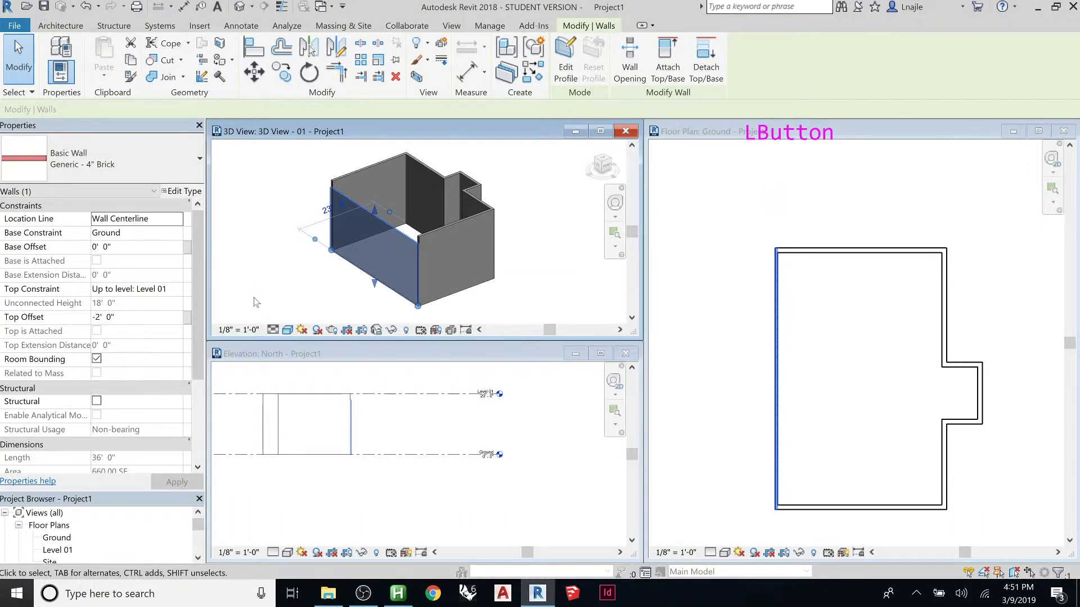
{"action": "left_click", "coordinate": [286, 295]}
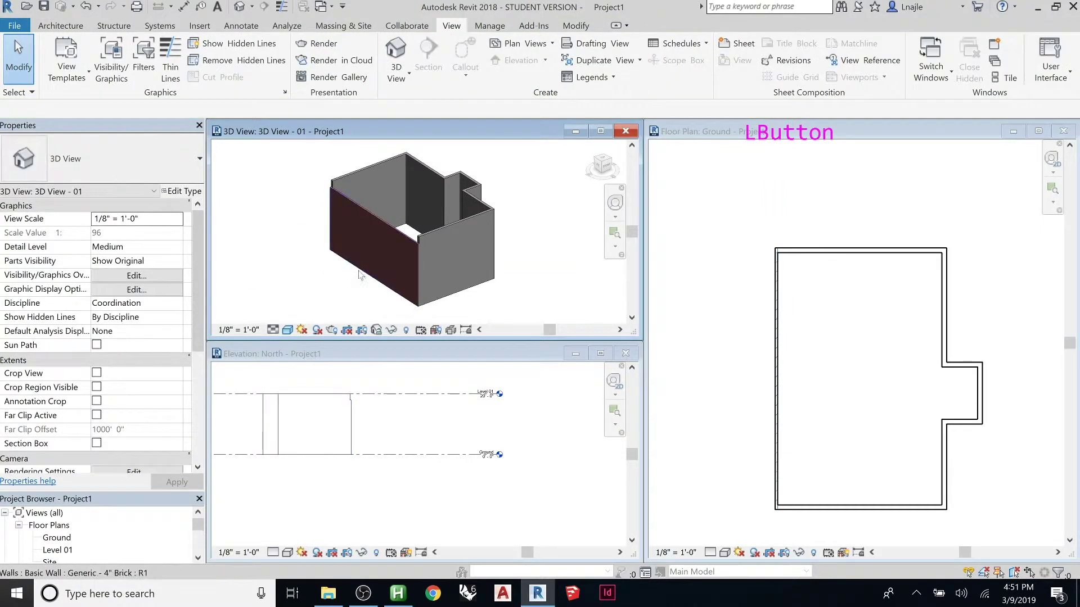
{"action": "scroll", "coordinate": [377, 266], "scroll_direction": "up", "scroll_amount": 8}
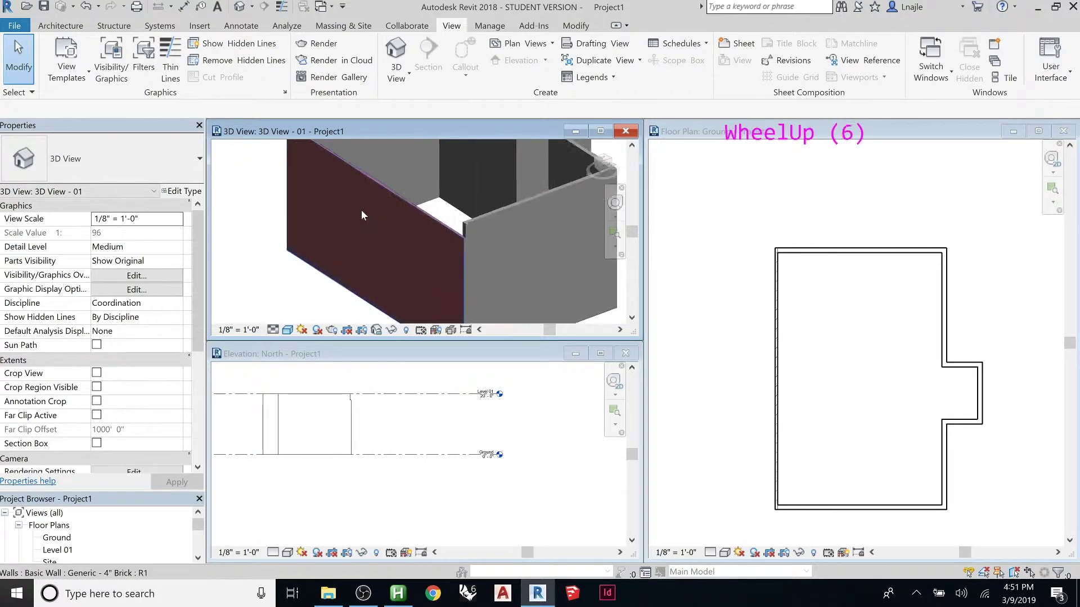
{"action": "scroll", "coordinate": [423, 259], "scroll_direction": "down", "scroll_amount": 3}
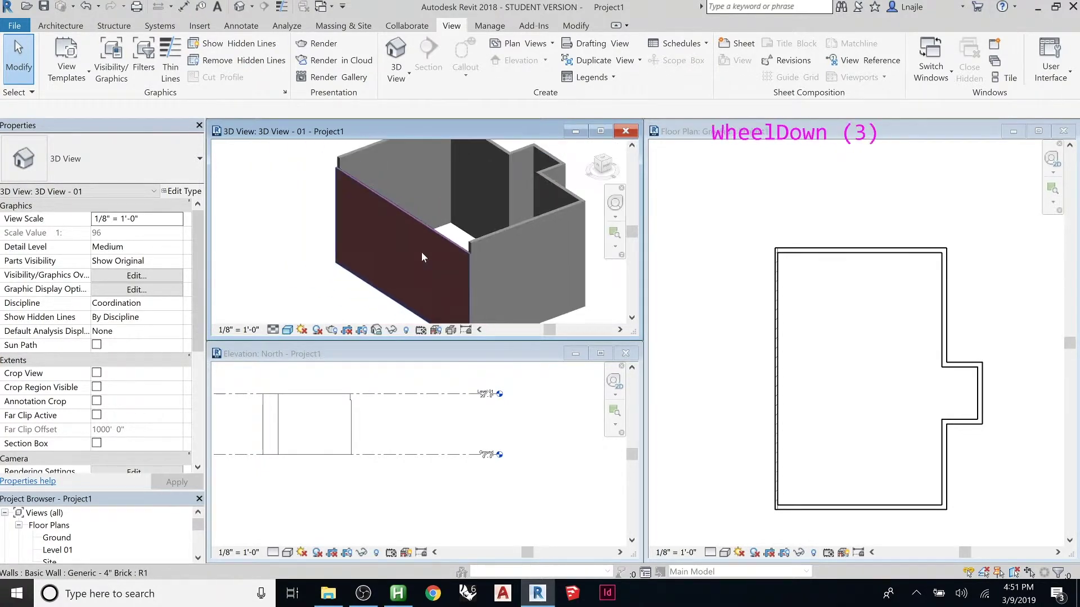
{"action": "left_click", "coordinate": [425, 228]}
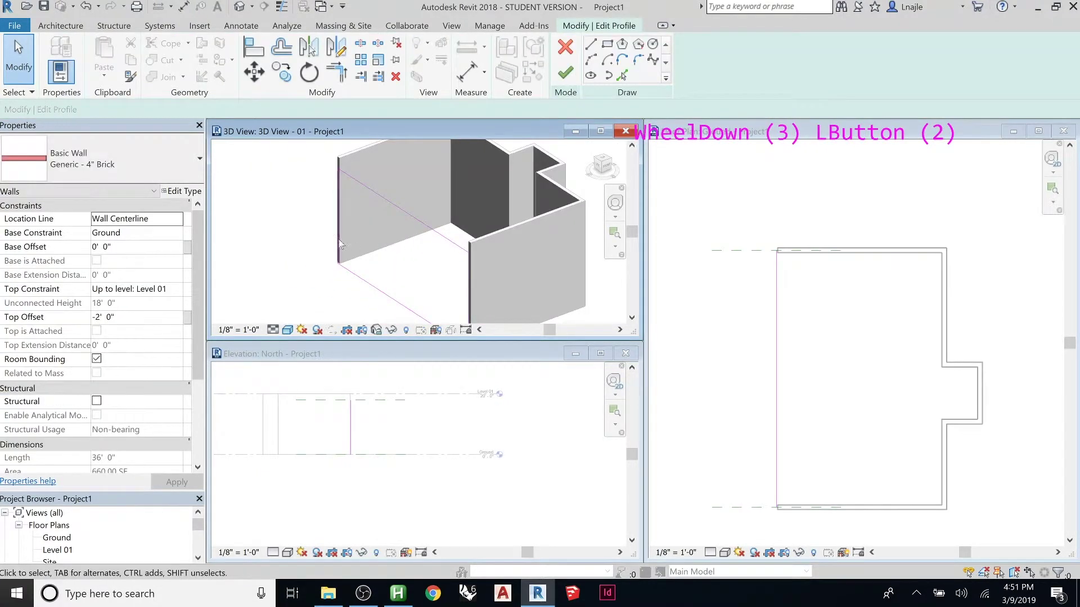
{"action": "left_click", "coordinate": [565, 47]}
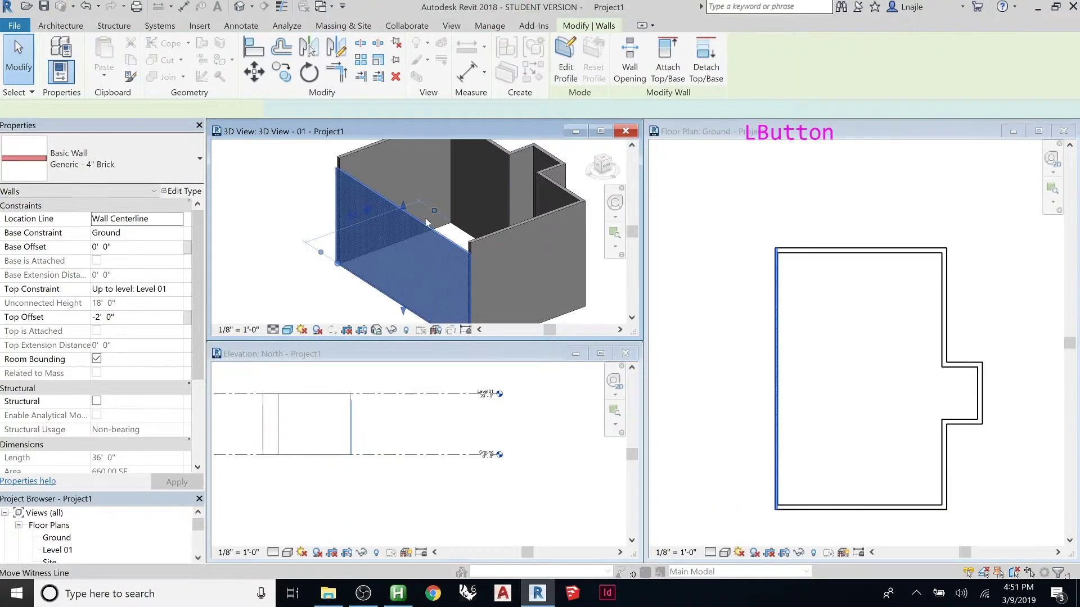
{"action": "left_click", "coordinate": [270, 170]}
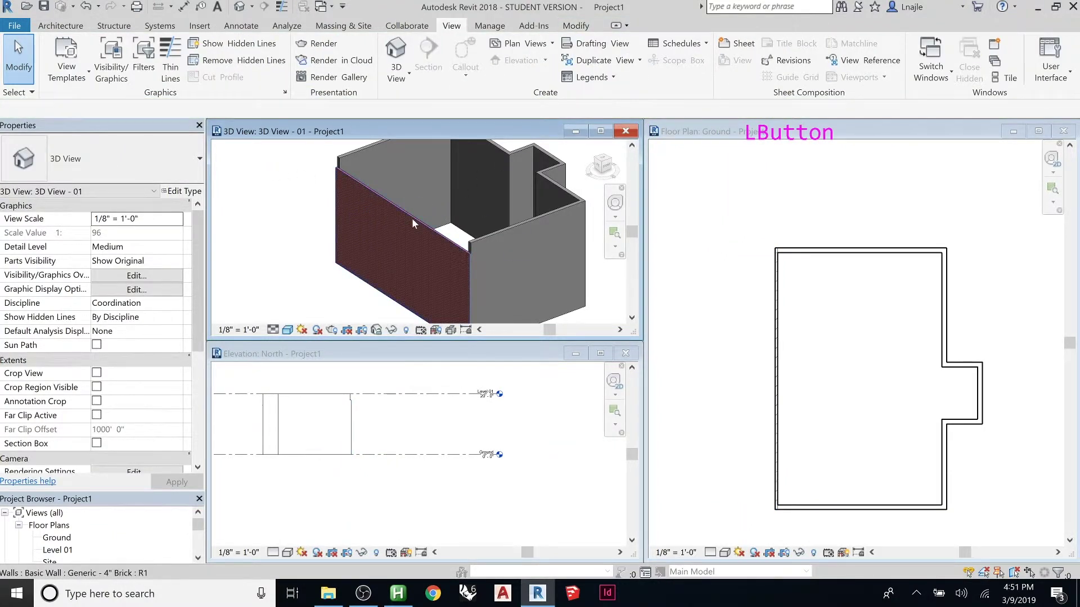
{"action": "left_click", "coordinate": [411, 219]}
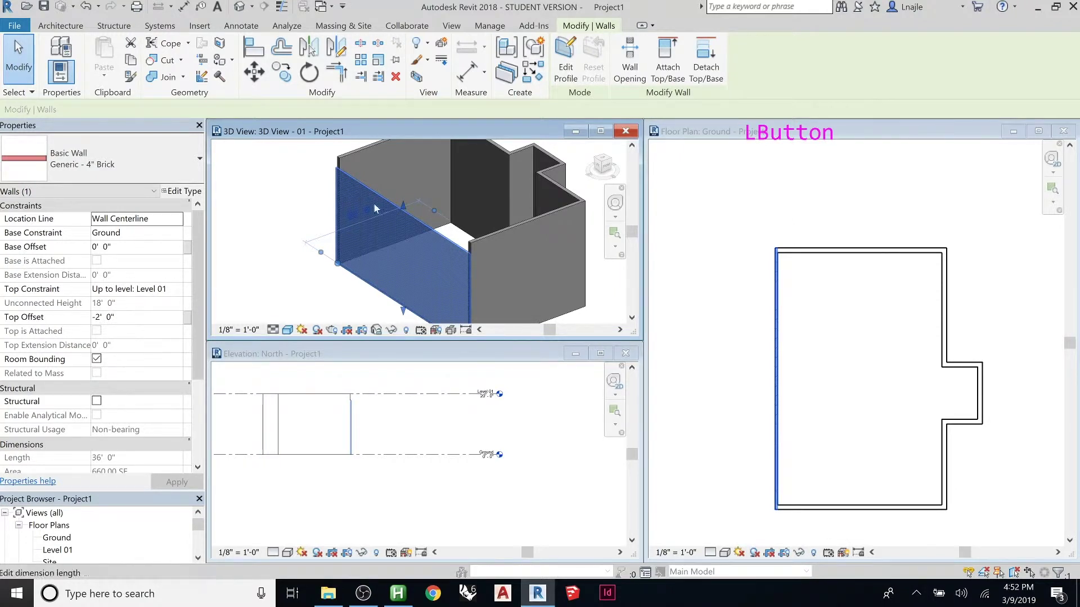
{"action": "key", "text": "Escape"}
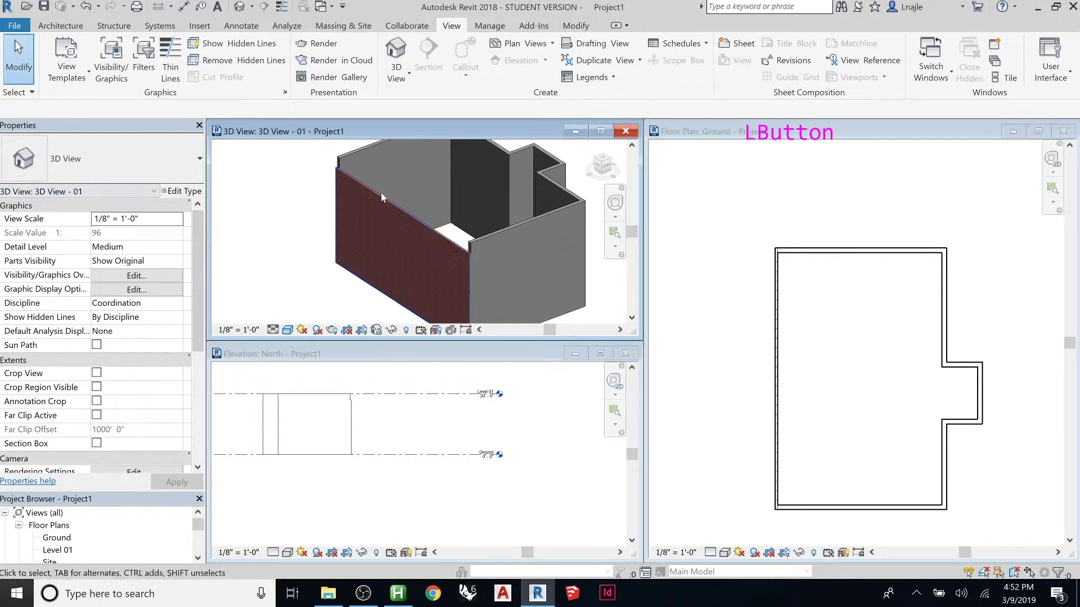
- Select all visible instances of the south wall's Generic - 8" type in the 3D view, then clear the selection
{"action": "left_click", "coordinate": [503, 236]}
{"action": "right_click", "coordinate": [503, 235]}
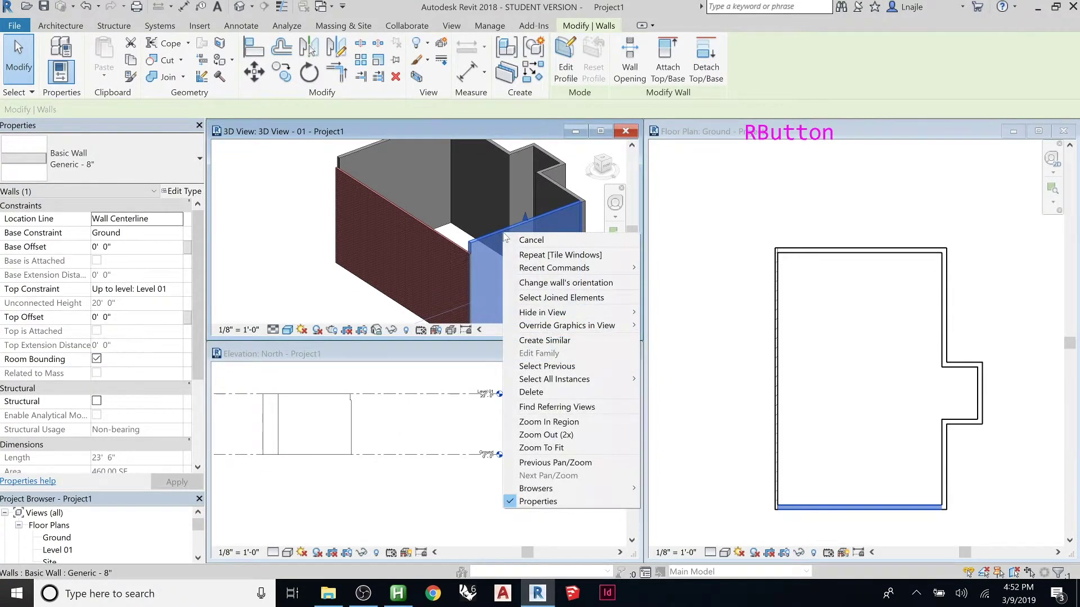
{"action": "mouse_move", "coordinate": [554, 380]}
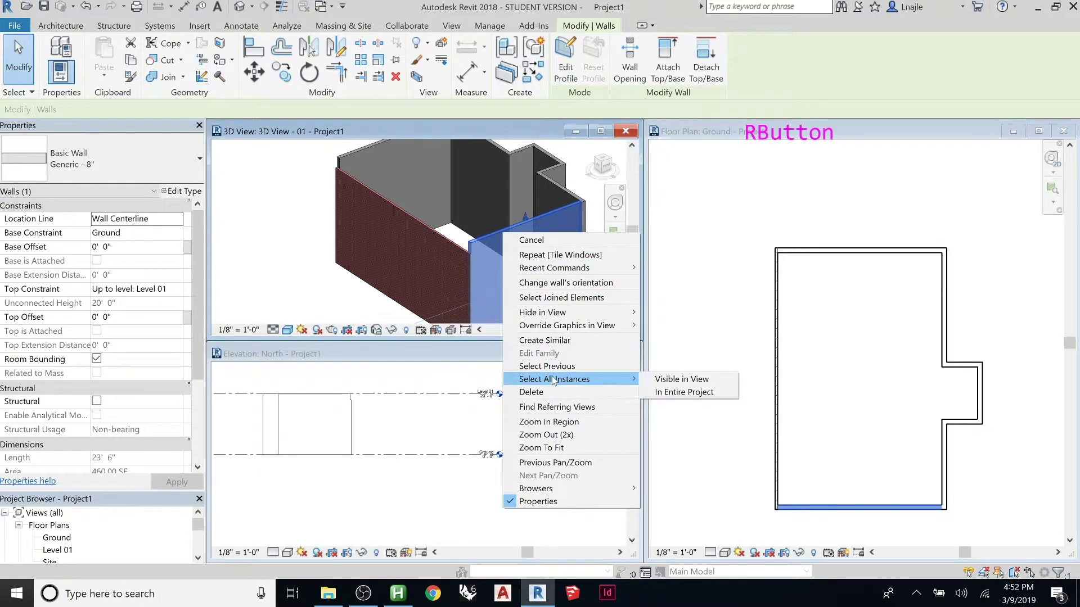
{"action": "left_click", "coordinate": [658, 380]}
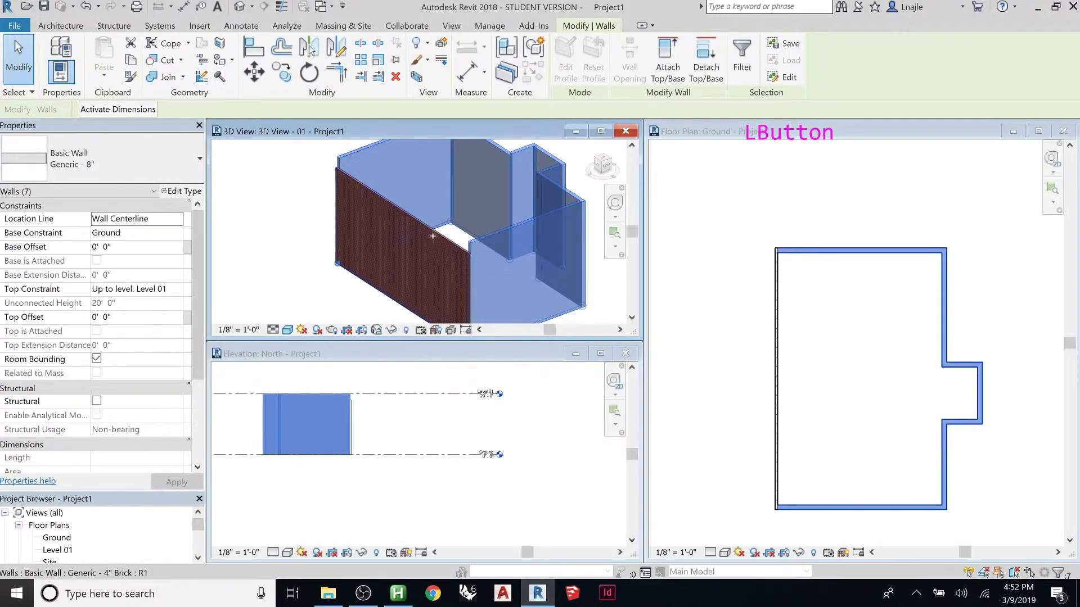
{"action": "left_click", "coordinate": [271, 241]}
{"action": "scroll", "coordinate": [298, 232], "scroll_direction": "down", "scroll_amount": 2}
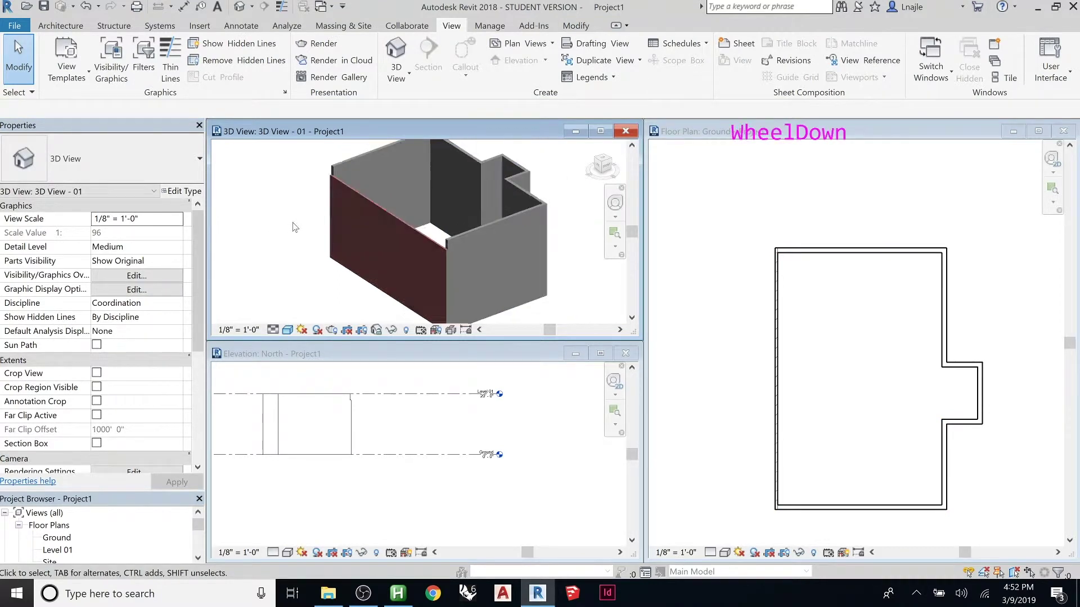
- Compare the properties of the west brick wall with those of the south and north walls by selecting each in turn
{"action": "left_click", "coordinate": [384, 218]}
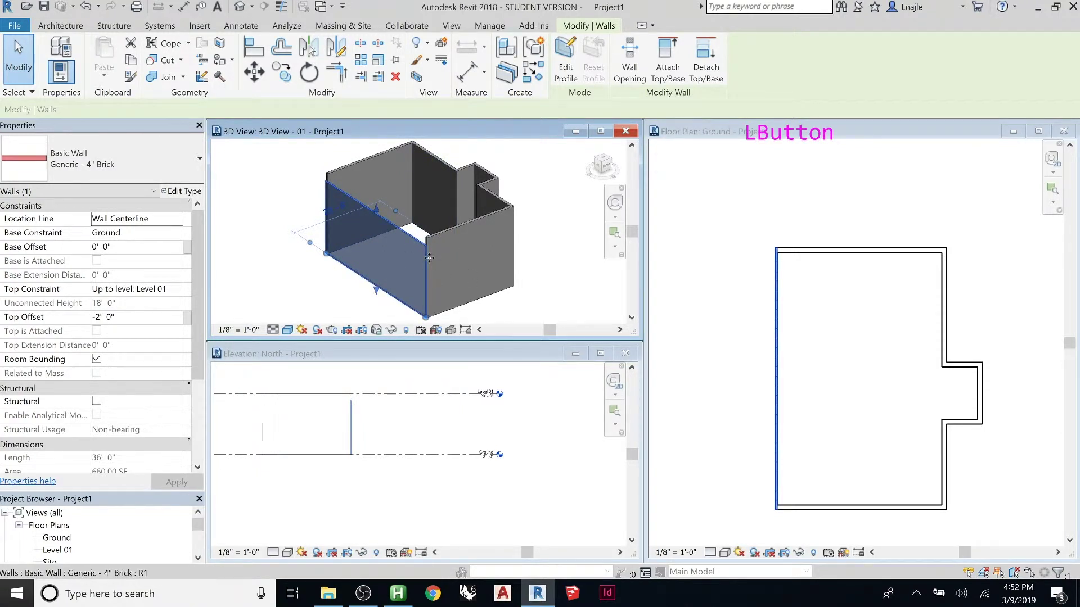
{"action": "left_click", "coordinate": [460, 230]}
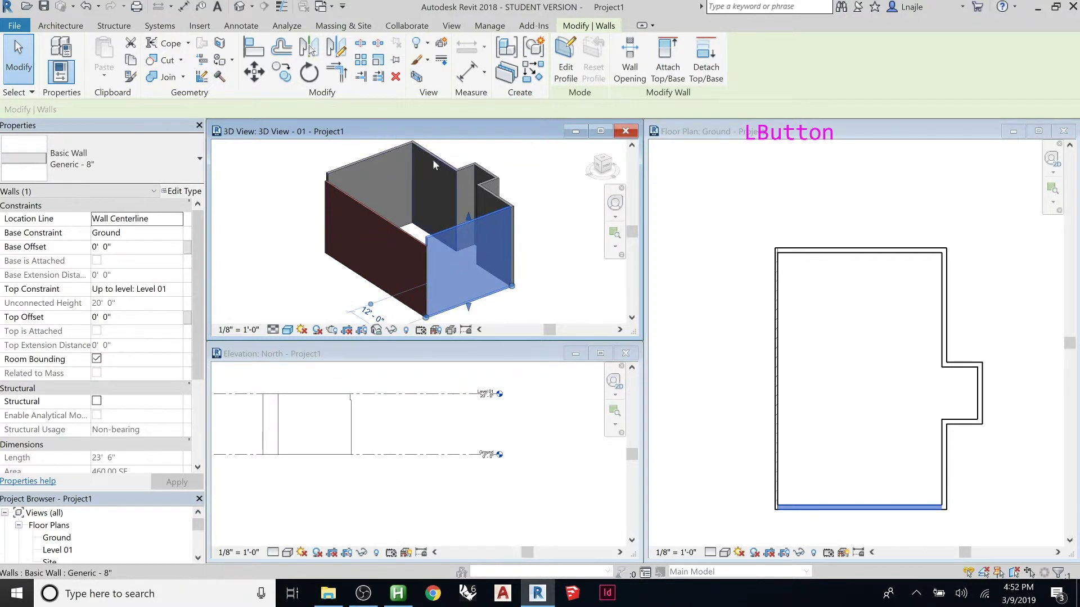
{"action": "left_click", "coordinate": [386, 224]}
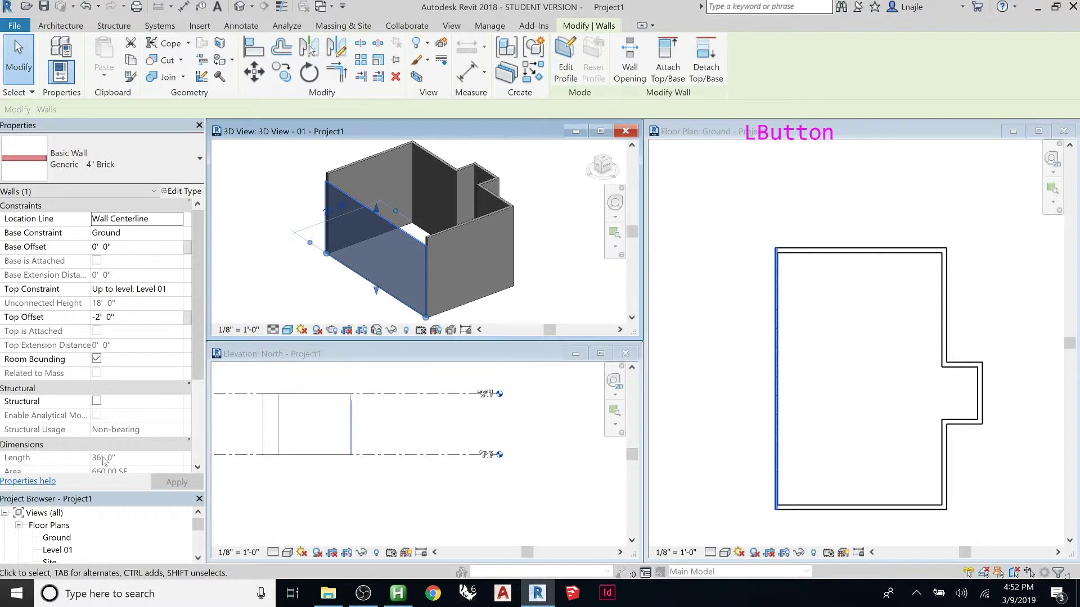
{"action": "left_click_drag", "start_coordinate": [197, 319], "coordinate": [186, 363]}
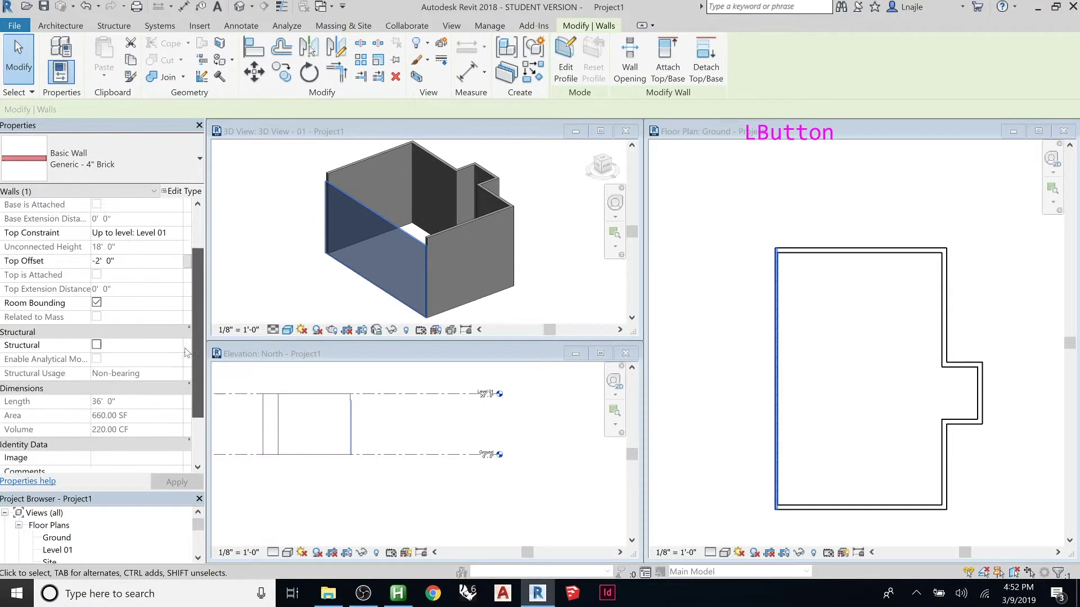
{"action": "left_click", "coordinate": [345, 170]}
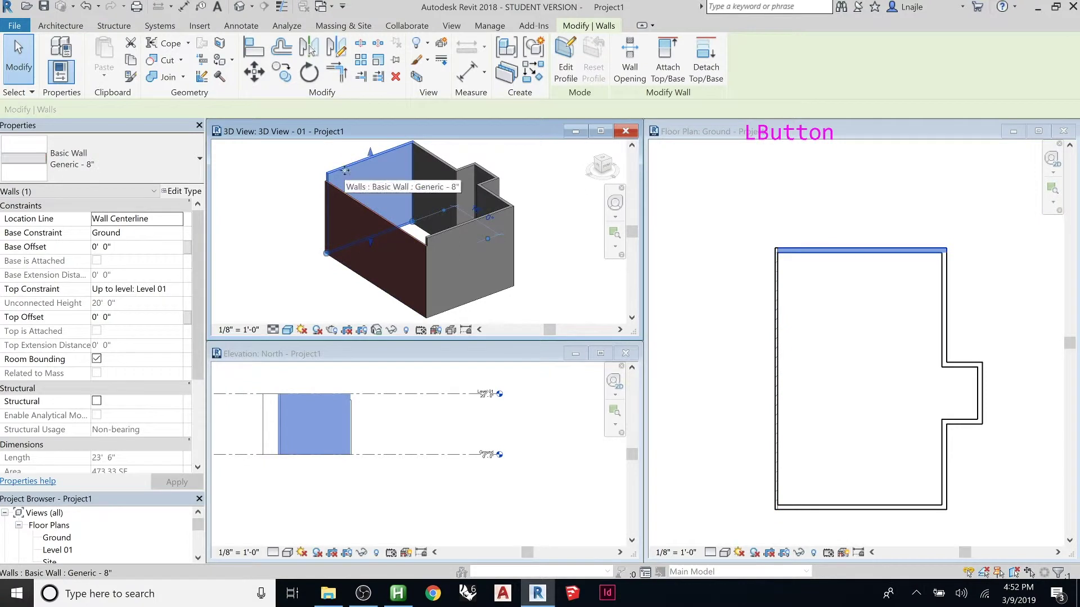
{"action": "left_click", "coordinate": [346, 200]}
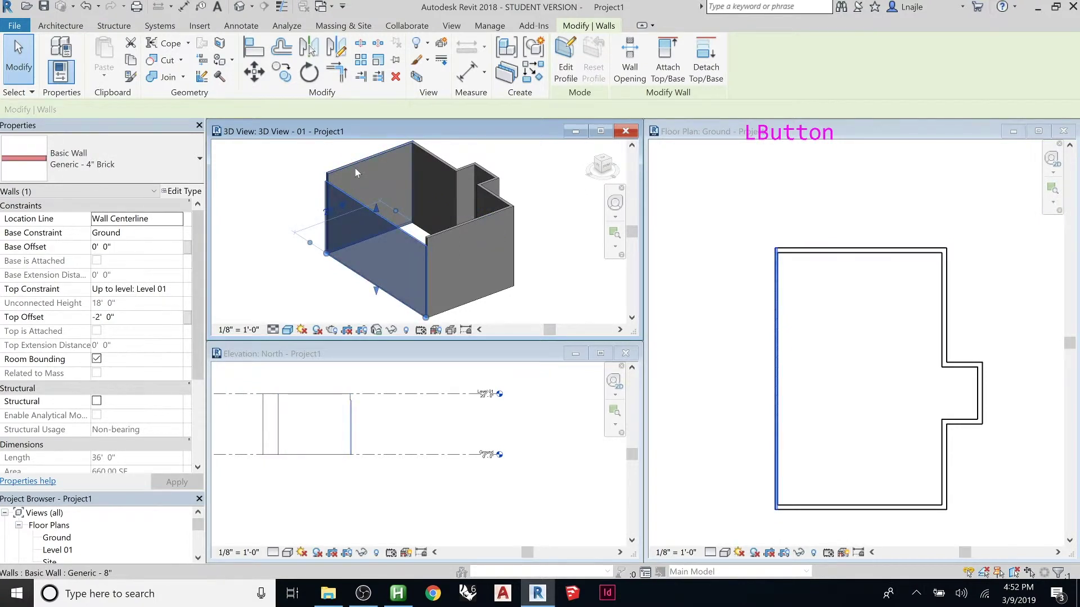
- Set the top offset of the north, upper east and west walls together to -2' 0"
{"action": "left_click", "coordinate": [355, 168]}
{"action": "left_click", "coordinate": [438, 165], "text": "shift"}
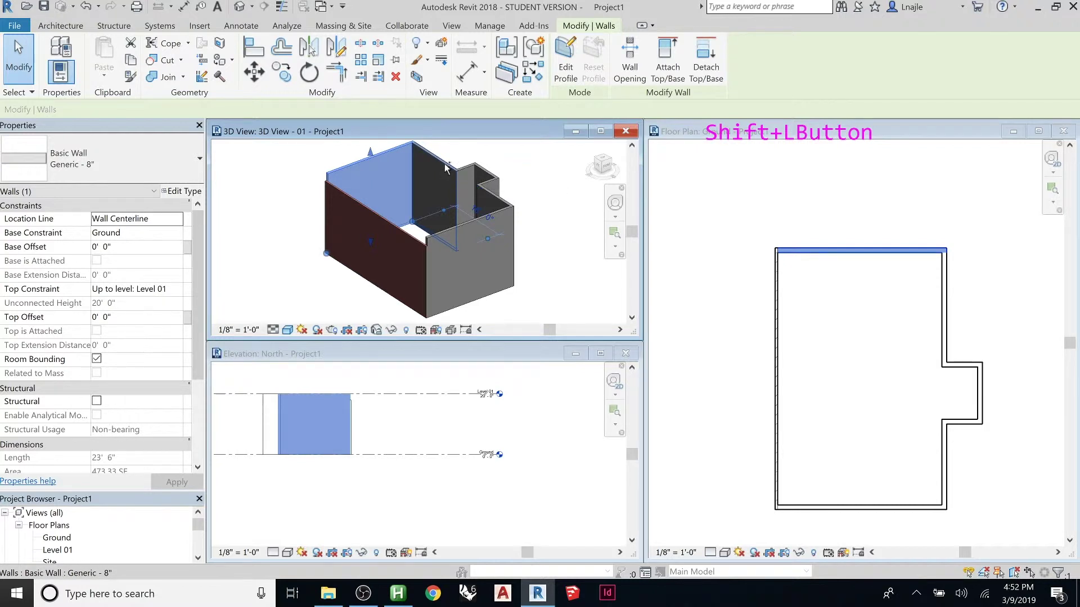
{"action": "left_click", "coordinate": [428, 170], "text": "ctrl"}
{"action": "left_click", "coordinate": [356, 201], "text": "ctrl"}
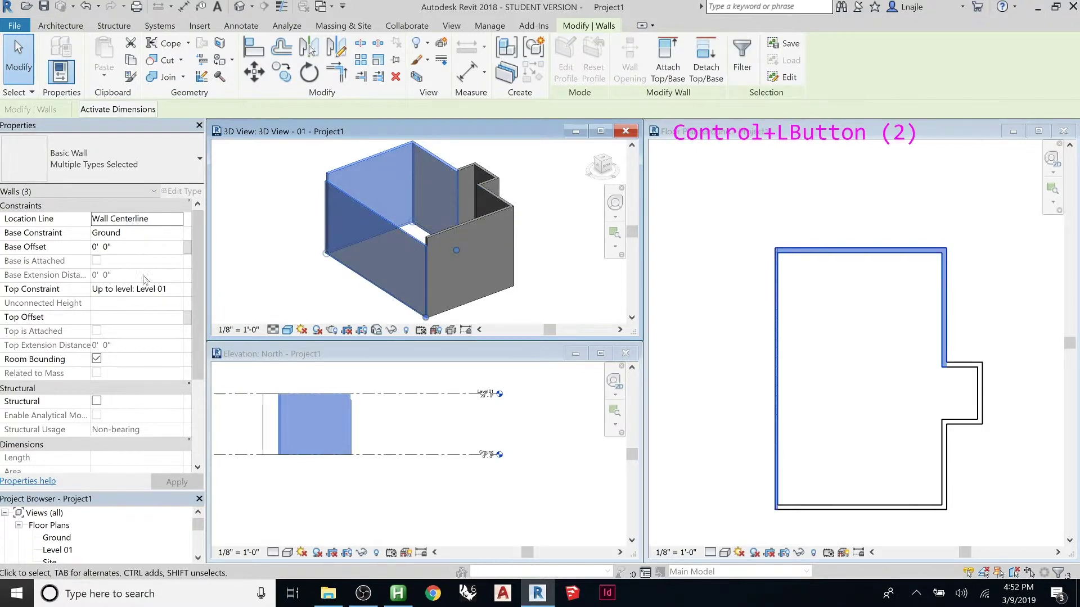
{"action": "left_click", "coordinate": [105, 318]}
{"action": "type", "text": "-2"}
{"action": "key", "text": "Return"}
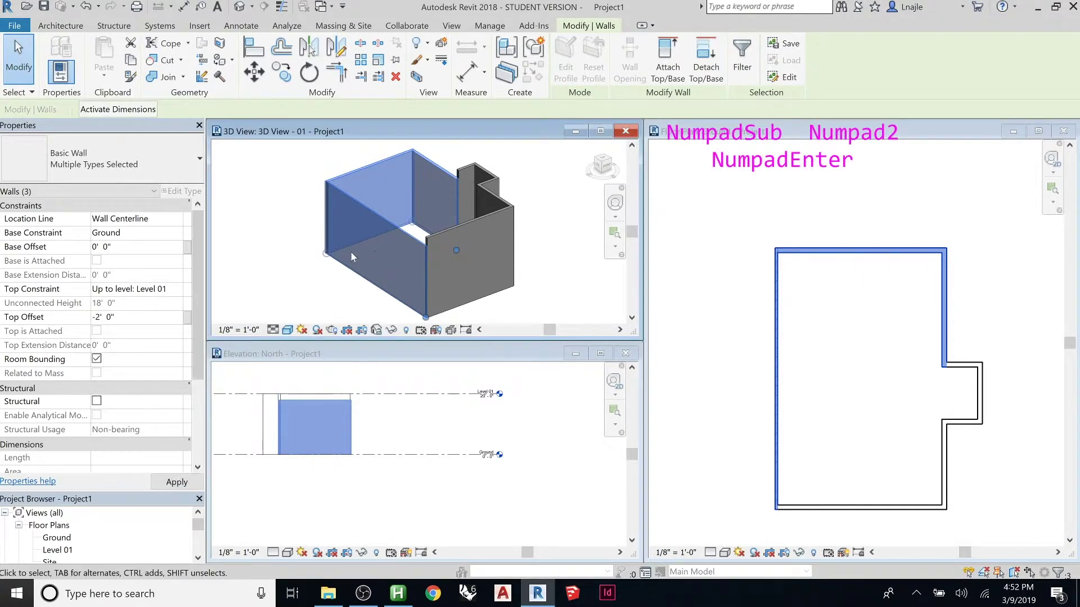
{"action": "left_click", "coordinate": [322, 225]}
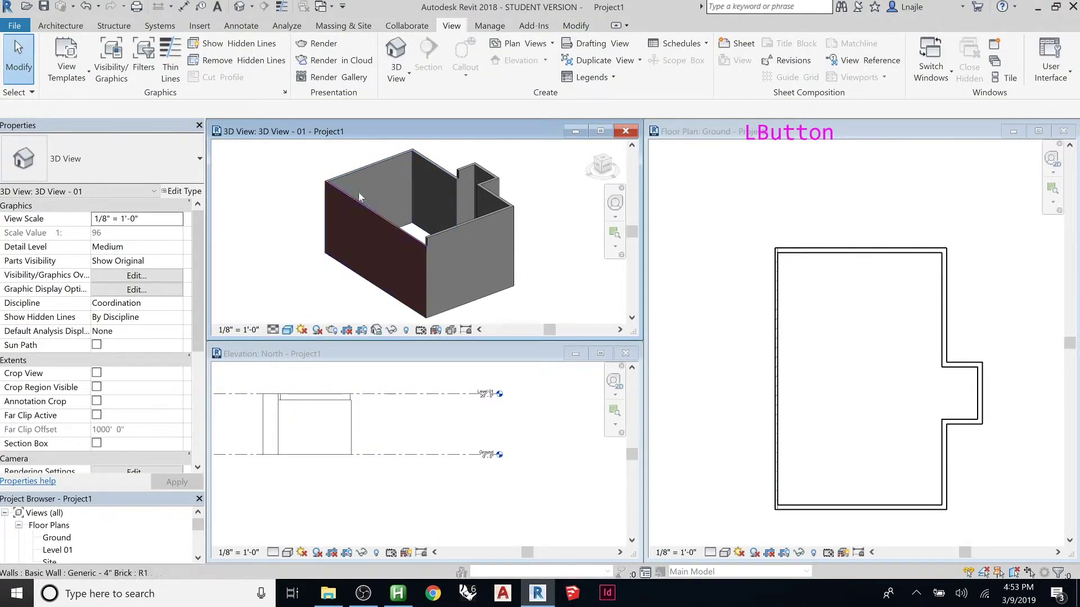
- Turn on Thin Lines in the Ground floor plan and inspect where the west brick wall meets the north wall
{"action": "left_click", "coordinate": [827, 309]}
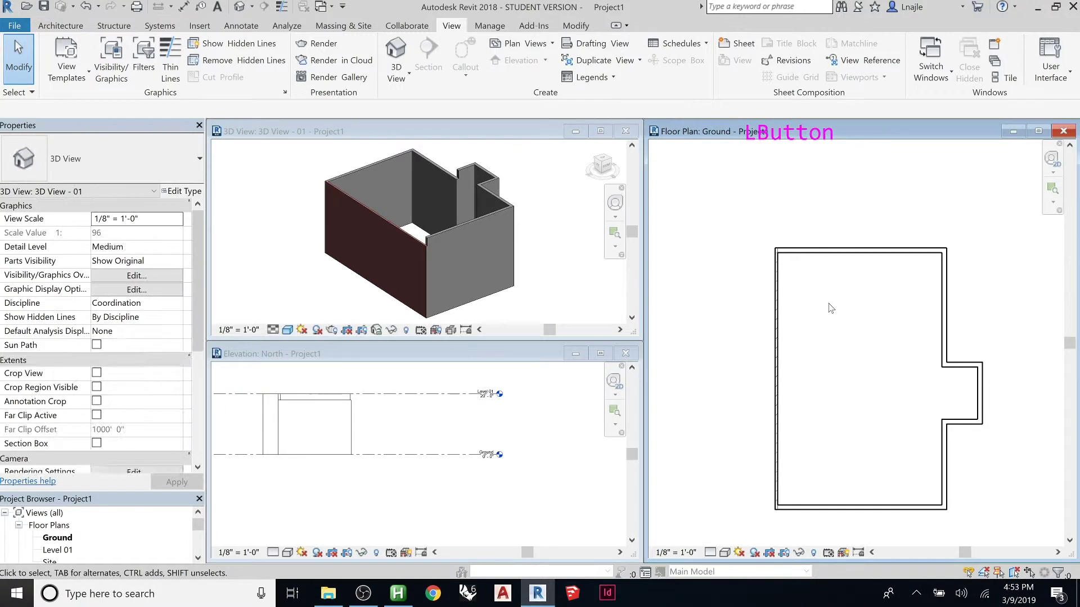
{"action": "scroll", "coordinate": [920, 275], "scroll_direction": "up", "scroll_amount": 5}
{"action": "scroll", "coordinate": [956, 260], "scroll_direction": "down", "scroll_amount": 3}
{"action": "scroll", "coordinate": [787, 258], "scroll_direction": "up", "scroll_amount": 11}
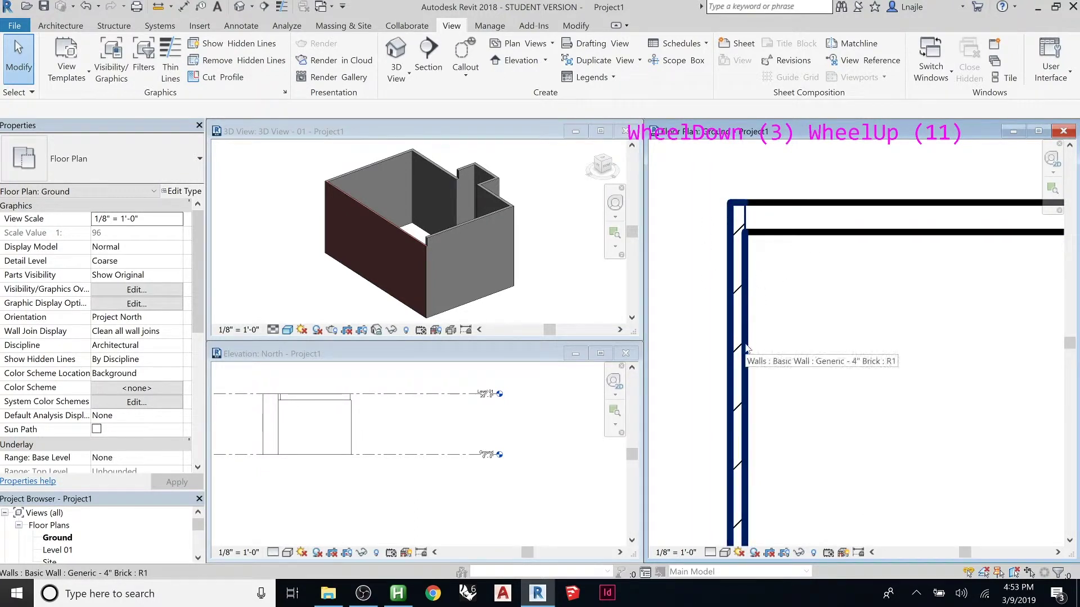
{"action": "left_click", "coordinate": [283, 8]}
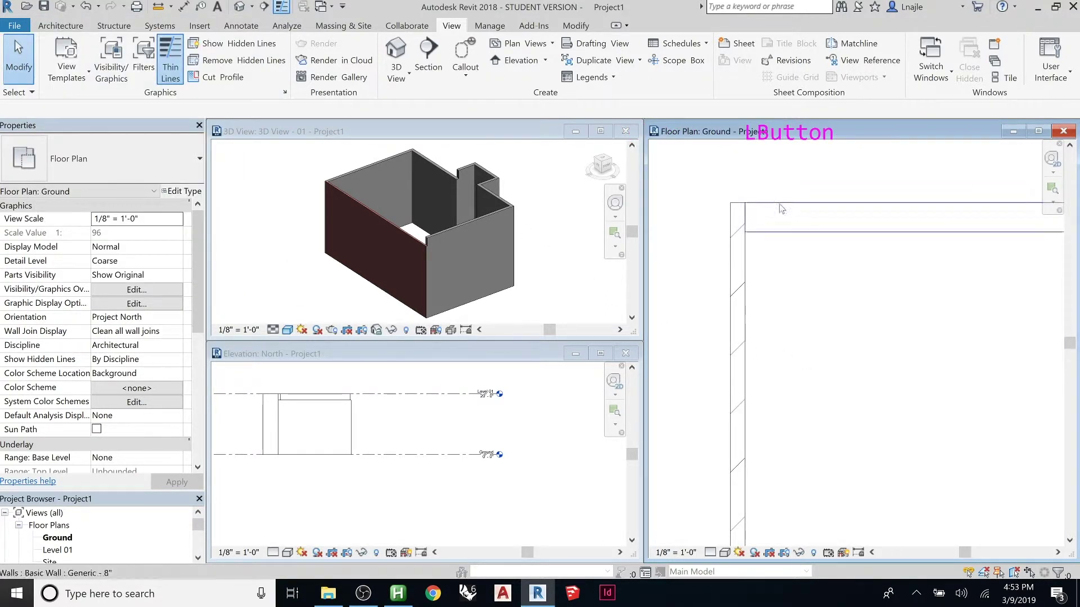
{"action": "left_click", "coordinate": [737, 237]}
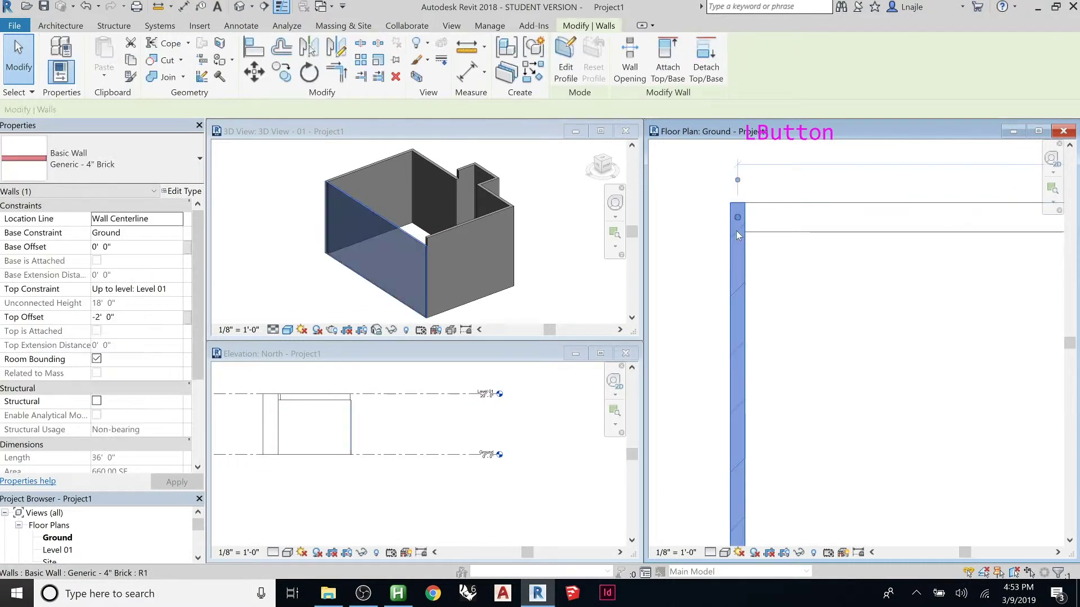
{"action": "left_click", "coordinate": [771, 229]}
{"action": "left_click", "coordinate": [764, 246]}
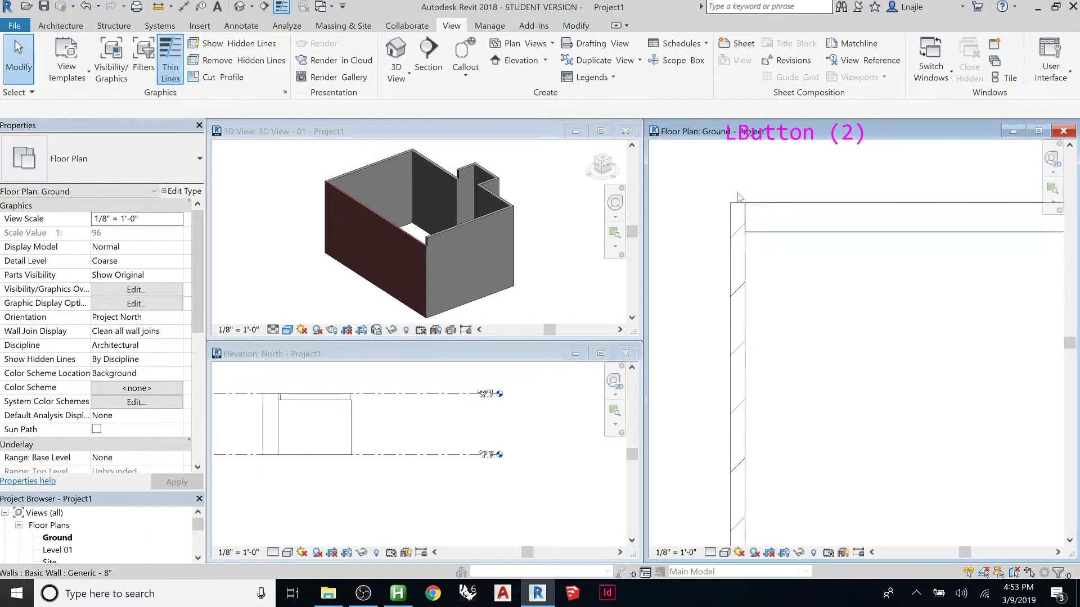
- Toggle Thin Lines repeatedly in the Ground plan to compare line weights at the northwest corner, ending with it off
{"action": "left_click", "coordinate": [277, 7]}
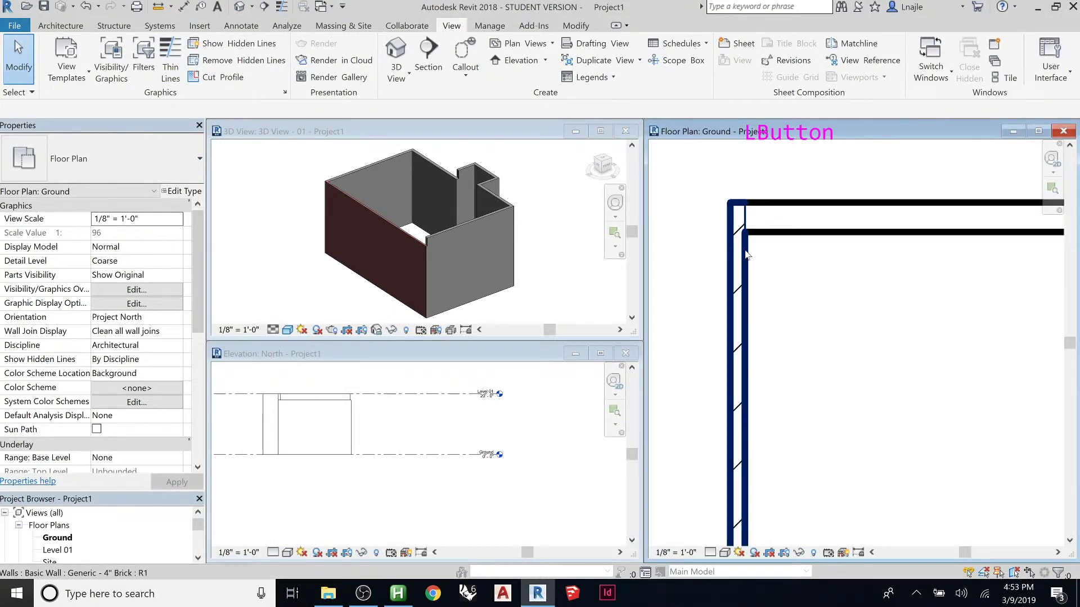
{"action": "left_click", "coordinate": [281, 7]}
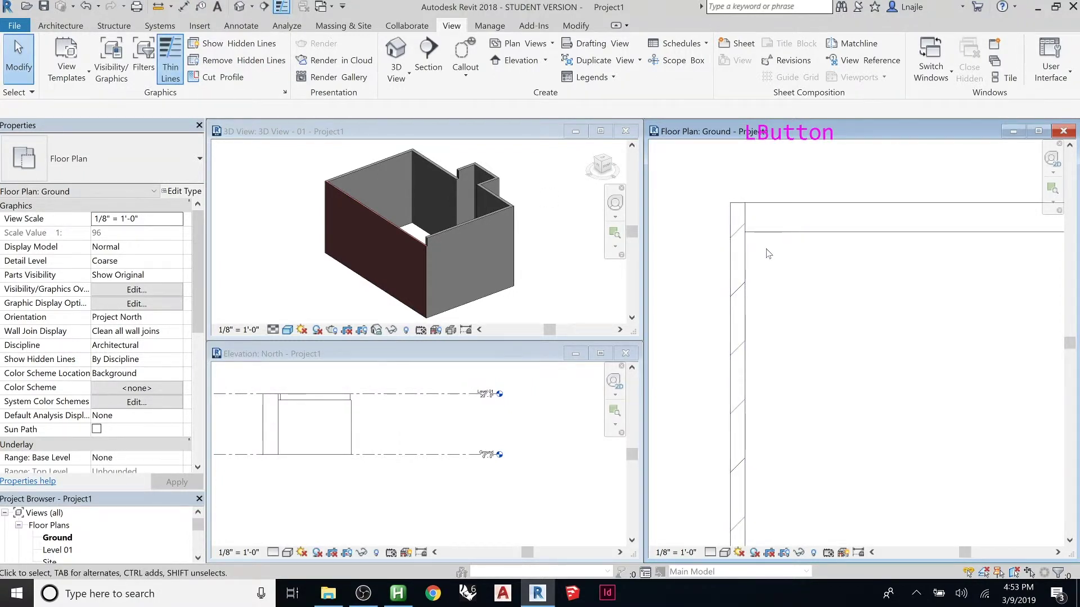
{"action": "key", "text": "t"}
{"action": "key", "text": "l"}
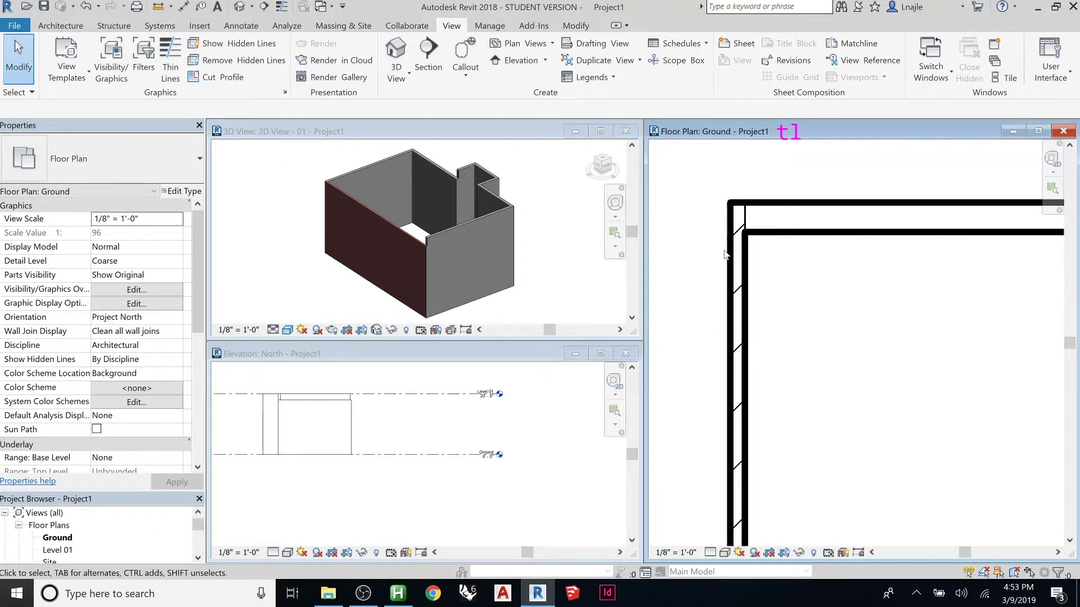
{"action": "key", "text": "t"}
{"action": "key", "text": "l"}
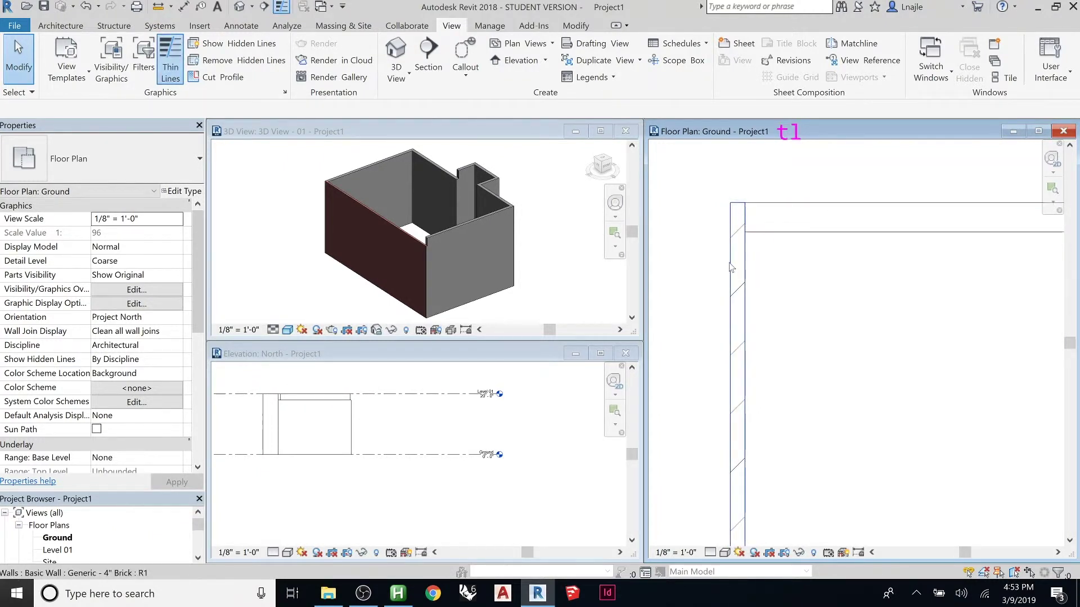
{"action": "key", "text": "t"}
{"action": "key", "text": "l"}
{"action": "scroll", "coordinate": [767, 281], "scroll_direction": "down", "scroll_amount": 7}
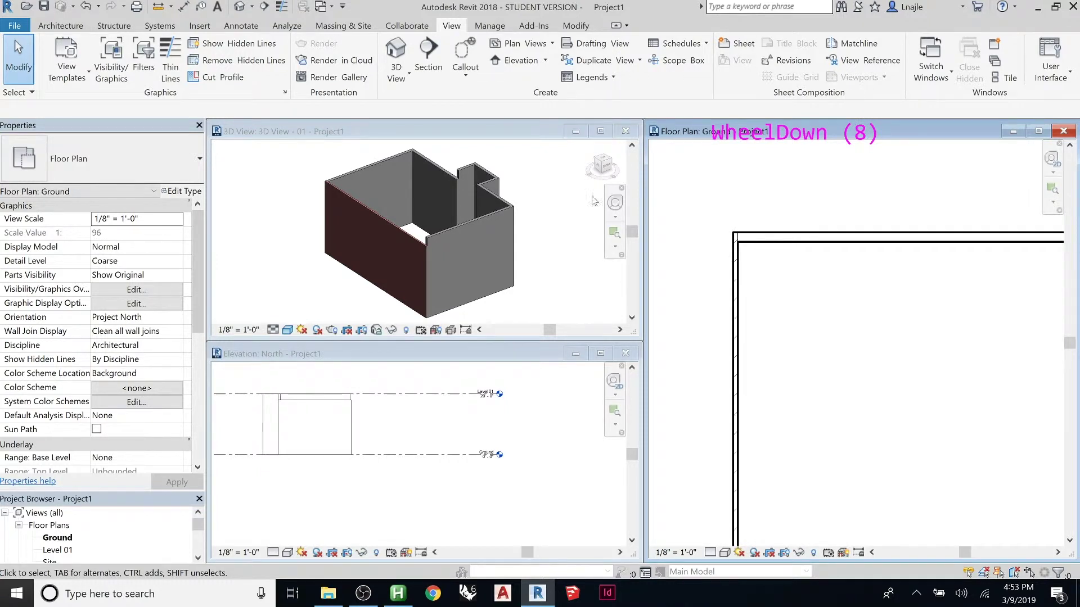
{"action": "scroll", "coordinate": [721, 220], "scroll_direction": "down", "scroll_amount": 7}
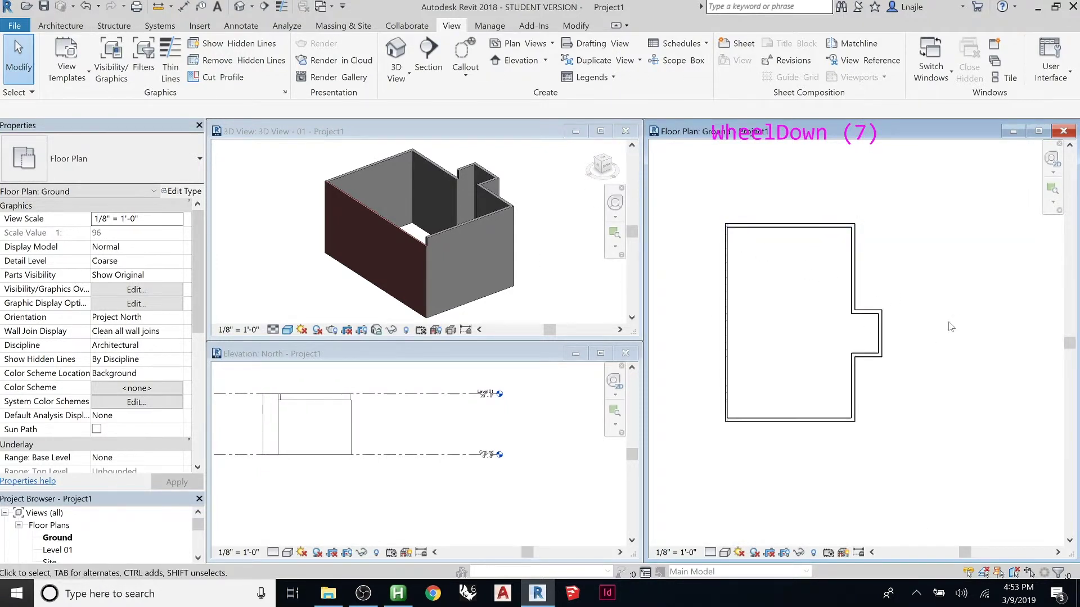
{"action": "scroll", "coordinate": [692, 338], "scroll_direction": "up", "scroll_amount": 3}
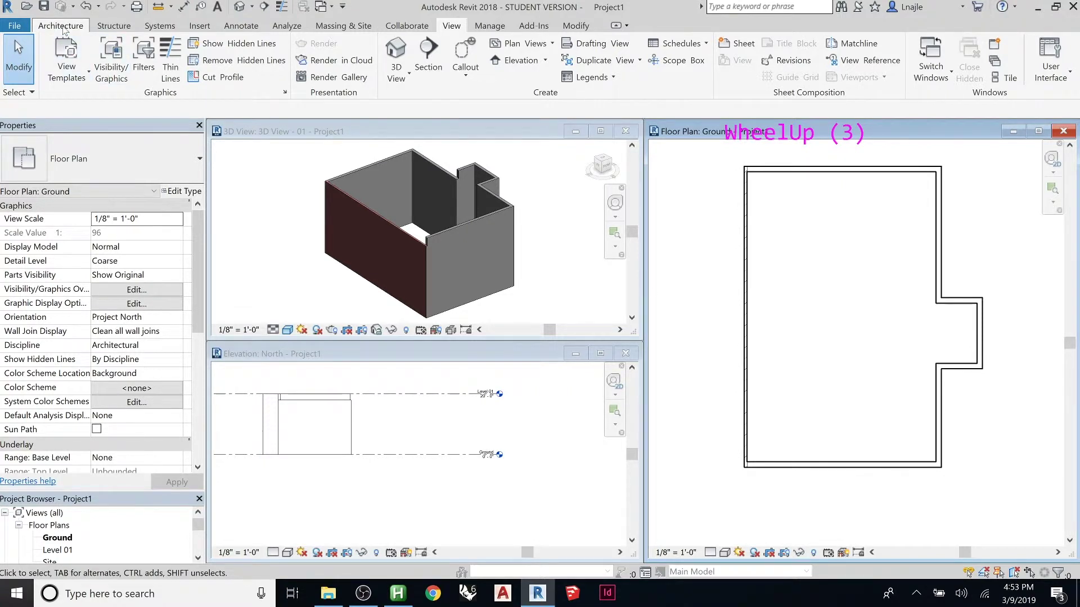
- Select the west brick wall in the 3D view and review the Basic Wall types available for it
{"action": "left_click", "coordinate": [419, 245]}
{"action": "left_click", "coordinate": [417, 246]}
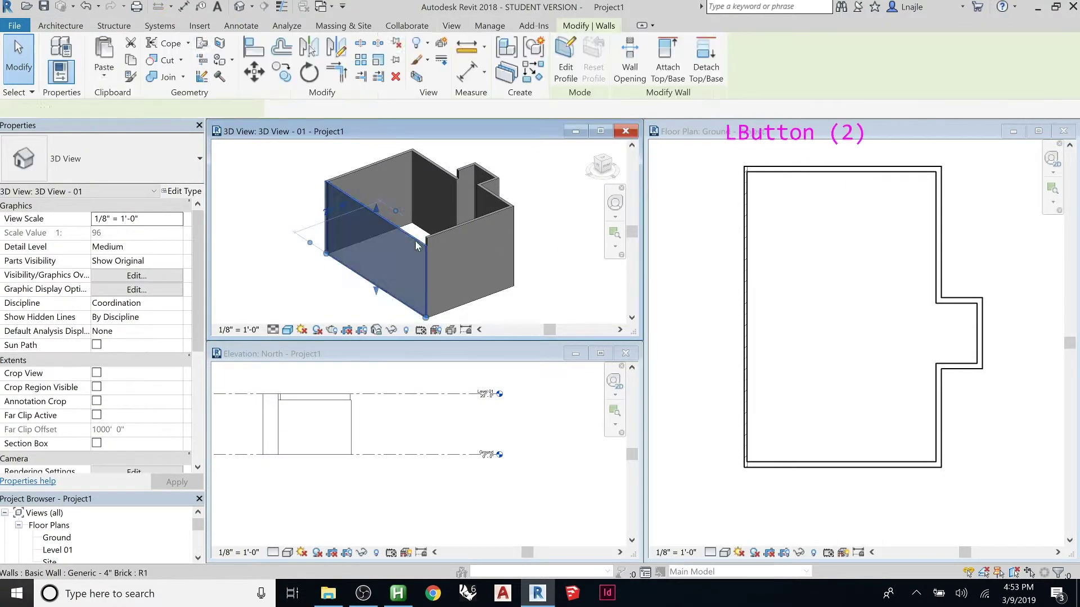
{"action": "left_click", "coordinate": [126, 160]}
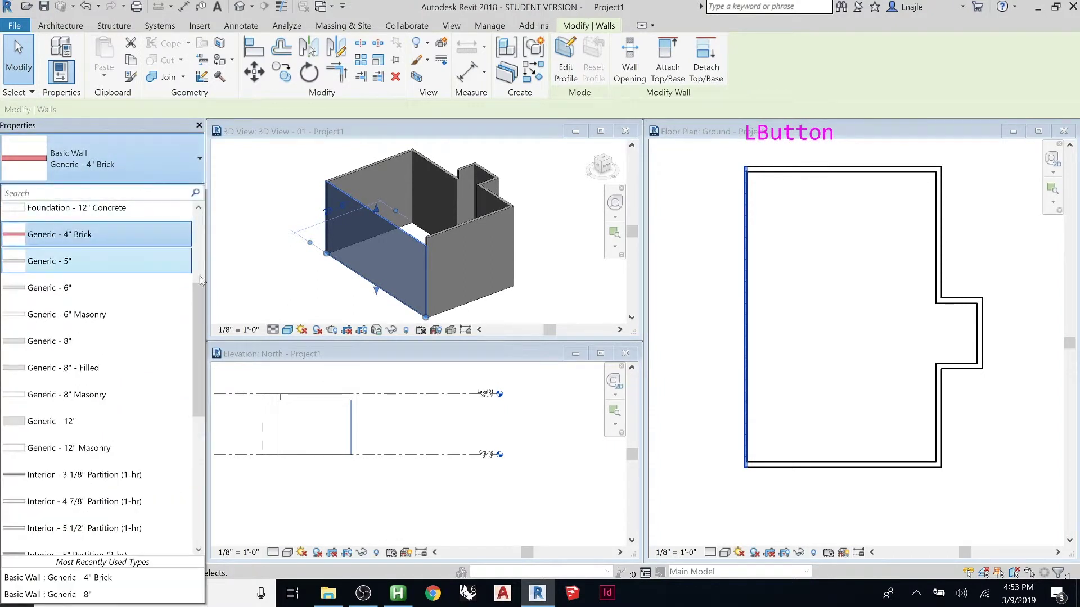
{"action": "scroll", "coordinate": [203, 224], "scroll_direction": "up", "scroll_amount": 3}
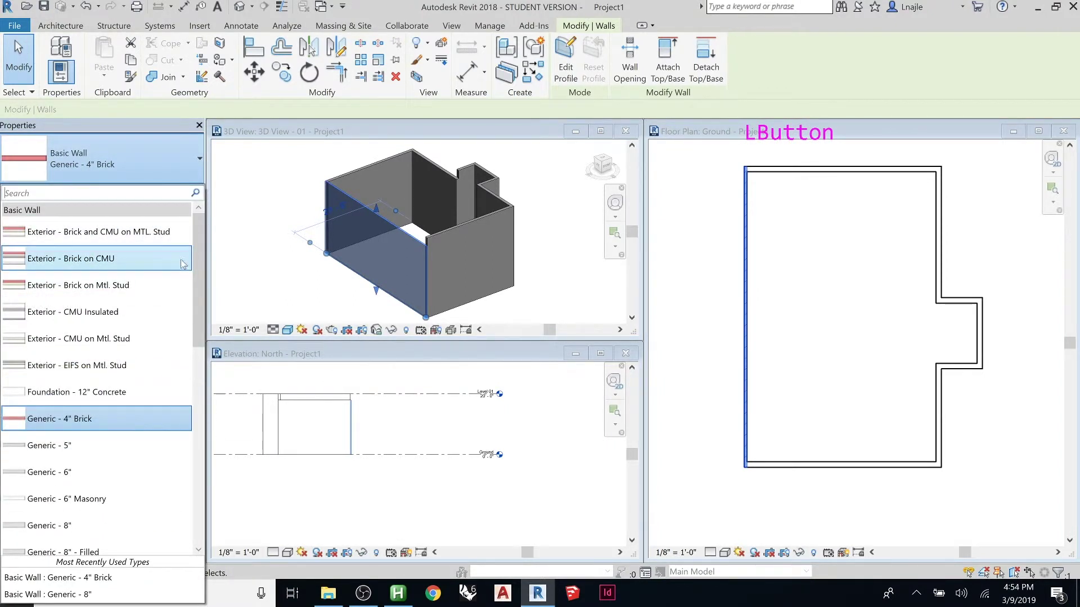
{"action": "left_click_drag", "start_coordinate": [197, 244], "coordinate": [197, 272]}
- Change the south wall's type to Exterior - Brick on CMU and clear the selection
{"action": "left_click", "coordinate": [438, 233]}
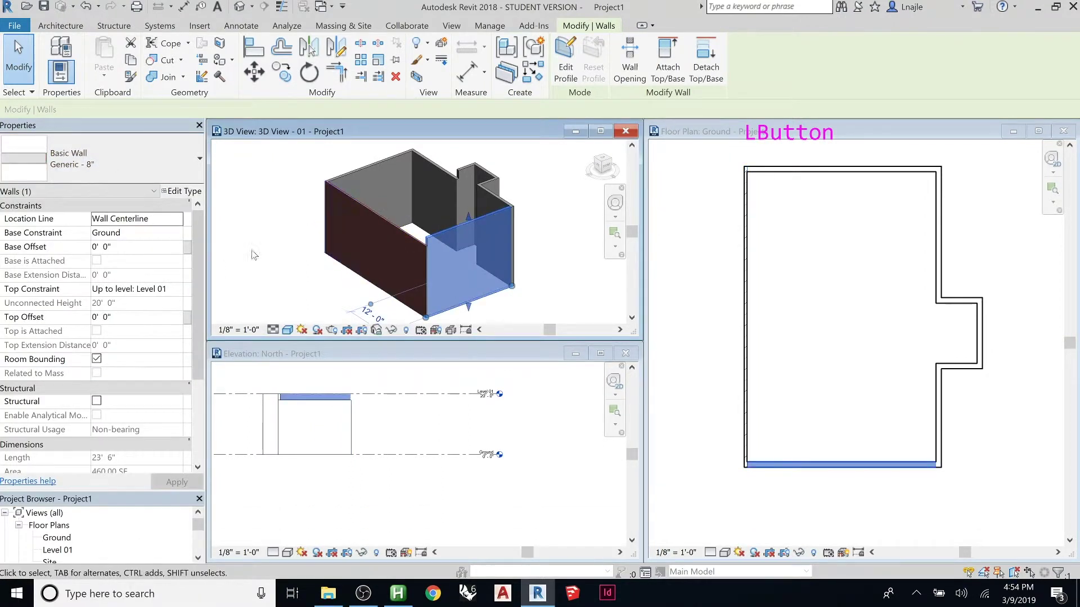
{"action": "left_click", "coordinate": [130, 159]}
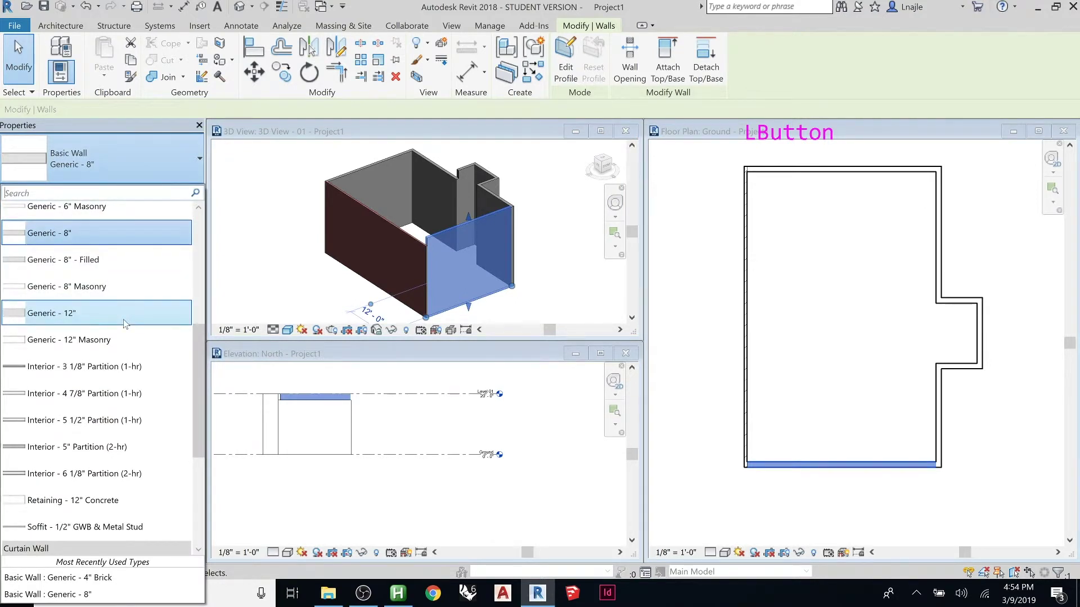
{"action": "left_click_drag", "start_coordinate": [198, 375], "coordinate": [200, 418]}
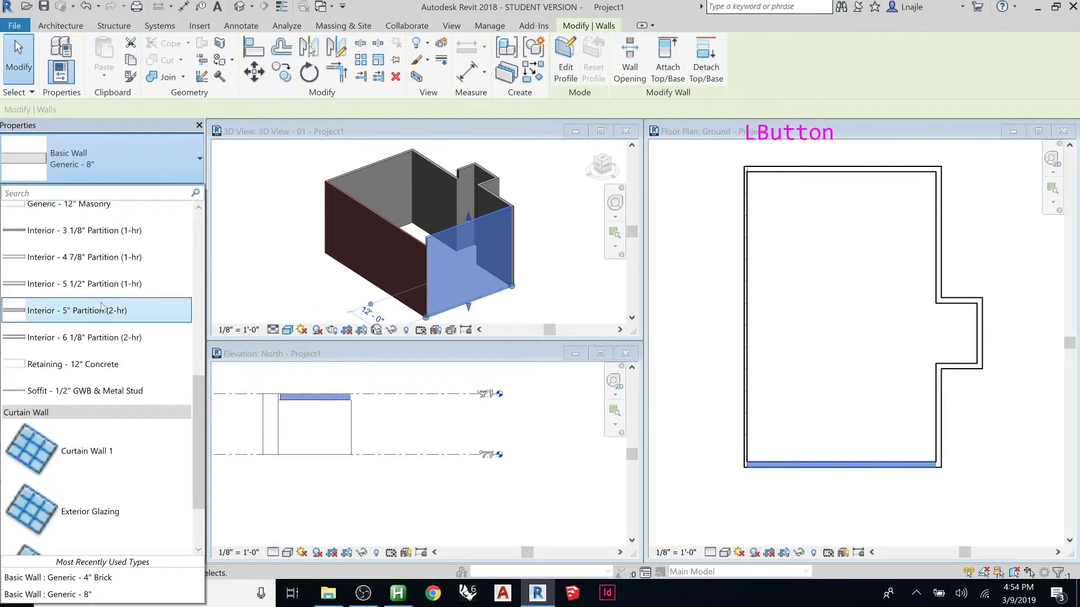
{"action": "left_click_drag", "start_coordinate": [199, 397], "coordinate": [204, 234]}
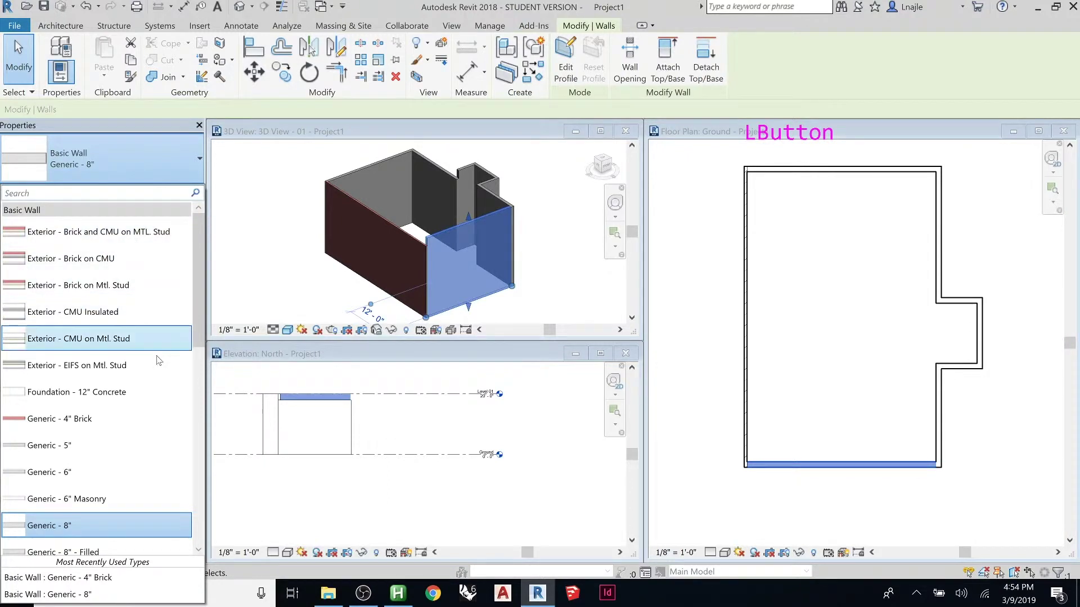
{"action": "left_click", "coordinate": [108, 259]}
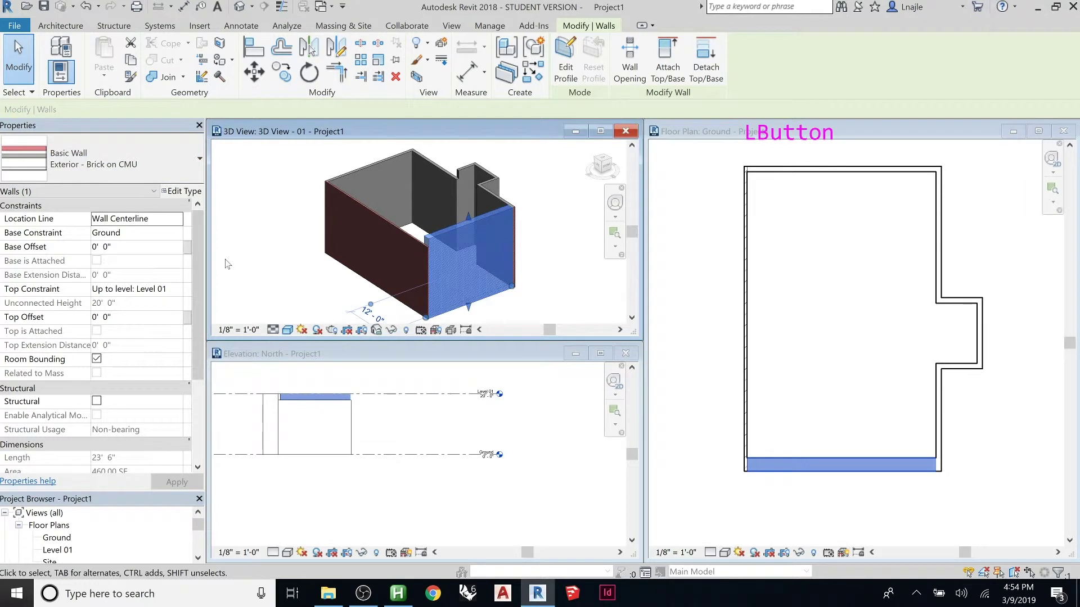
{"action": "left_click", "coordinate": [366, 308]}
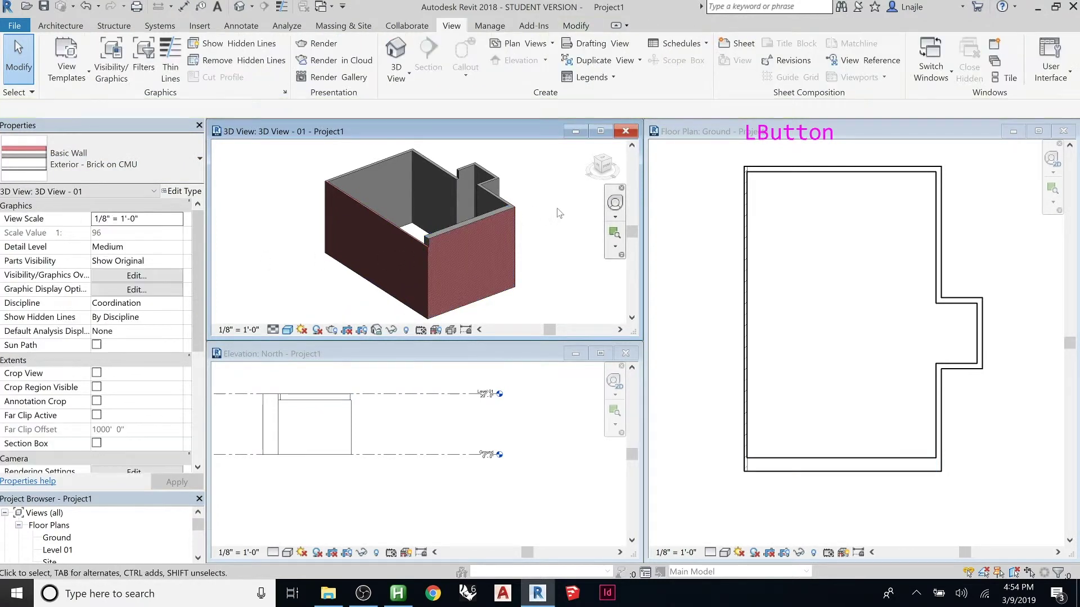
- Select the south wall in the Ground floor plan and open its type properties
{"action": "left_click", "coordinate": [835, 469]}
{"action": "left_click", "coordinate": [838, 471]}
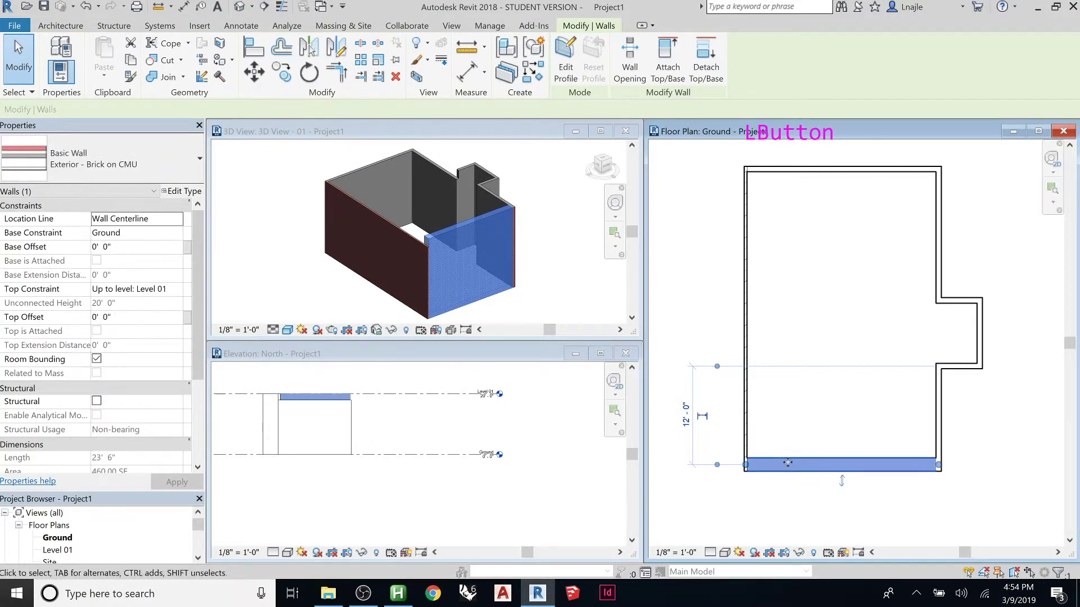
{"action": "left_click", "coordinate": [796, 447]}
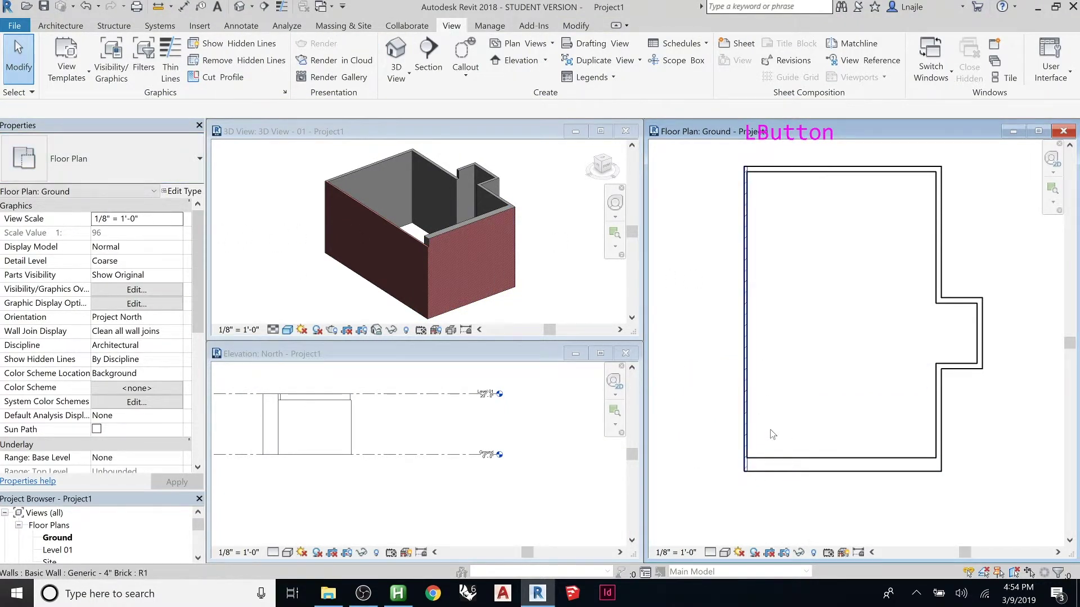
{"action": "left_click", "coordinate": [743, 448]}
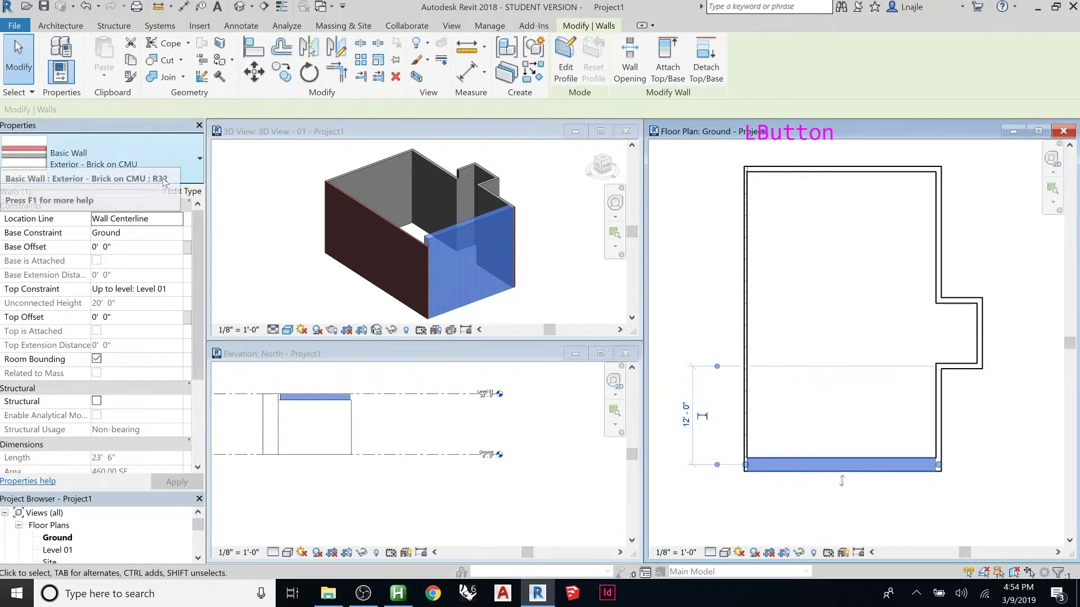
{"action": "left_click", "coordinate": [181, 192]}
- Review the type parameters of Exterior - Brick on CMU and examine the layer functions, materials and thicknesses of its structure
{"action": "mouse_move", "coordinate": [1006, 346]}
{"action": "left_mouse_down"}
{"action": "mouse_move", "coordinate": [1014, 463]}
{"action": "mouse_move", "coordinate": [1016, 337]}
{"action": "left_mouse_up"}
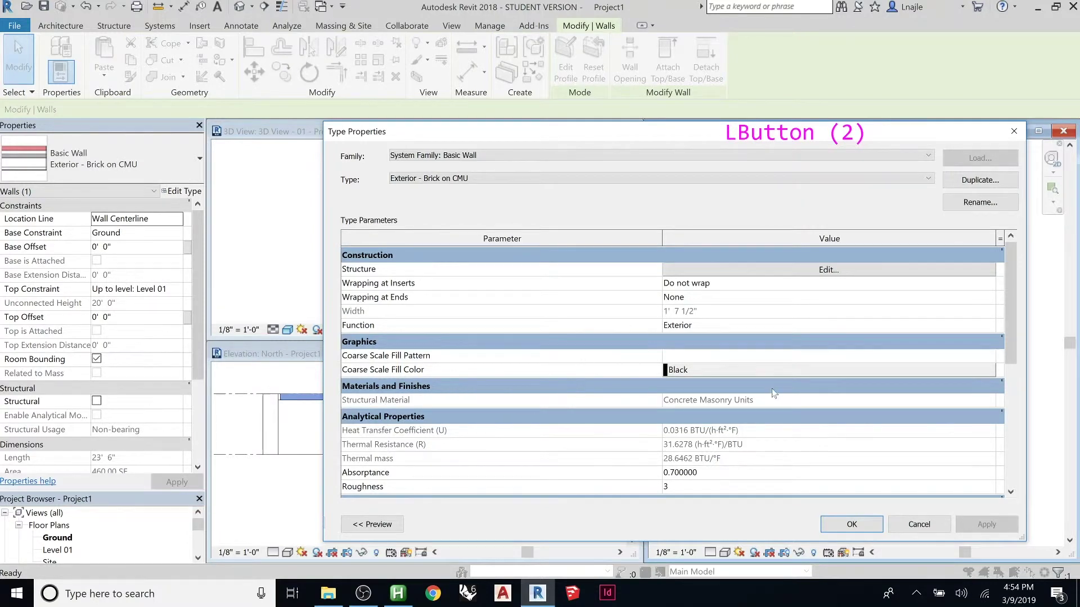
{"action": "scroll", "coordinate": [758, 397], "scroll_direction": "down", "scroll_amount": 4}
{"action": "scroll", "coordinate": [815, 380], "scroll_direction": "down", "scroll_amount": 4}
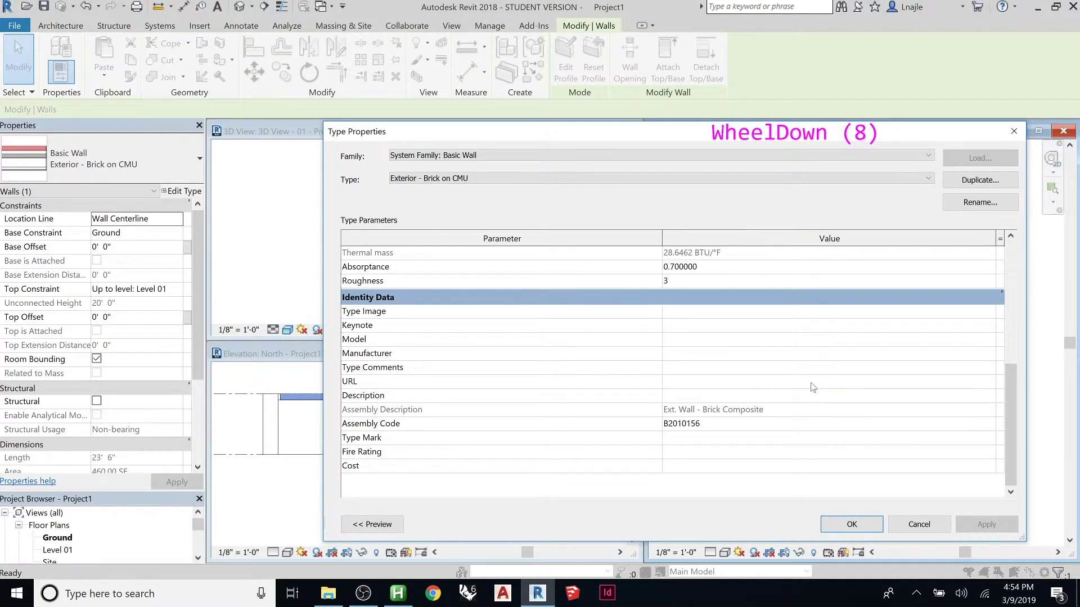
{"action": "scroll", "coordinate": [769, 402], "scroll_direction": "up", "scroll_amount": 2}
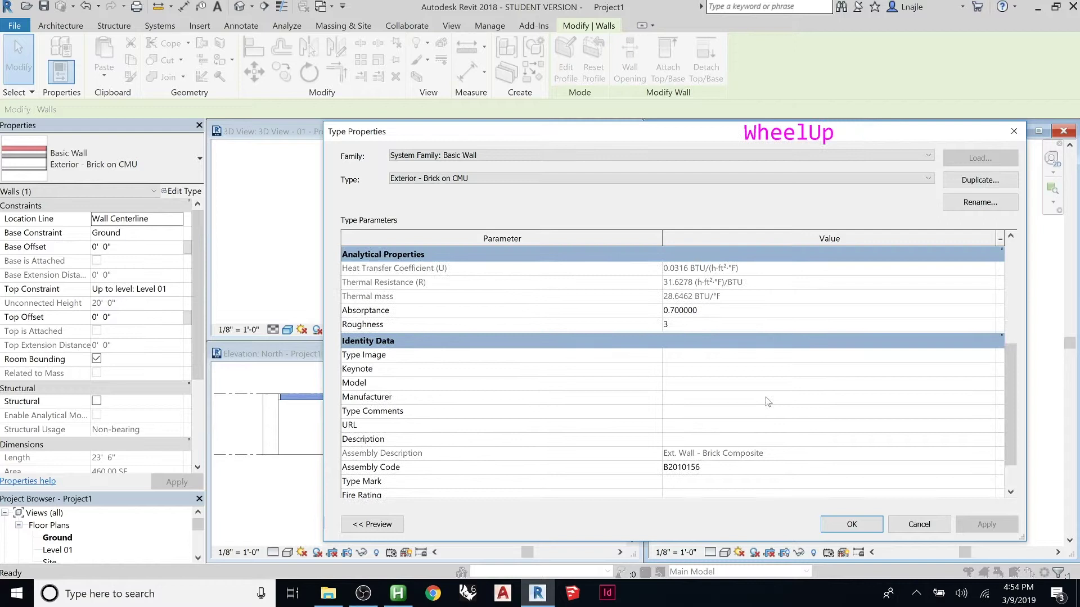
{"action": "scroll", "coordinate": [768, 401], "scroll_direction": "up", "scroll_amount": 1}
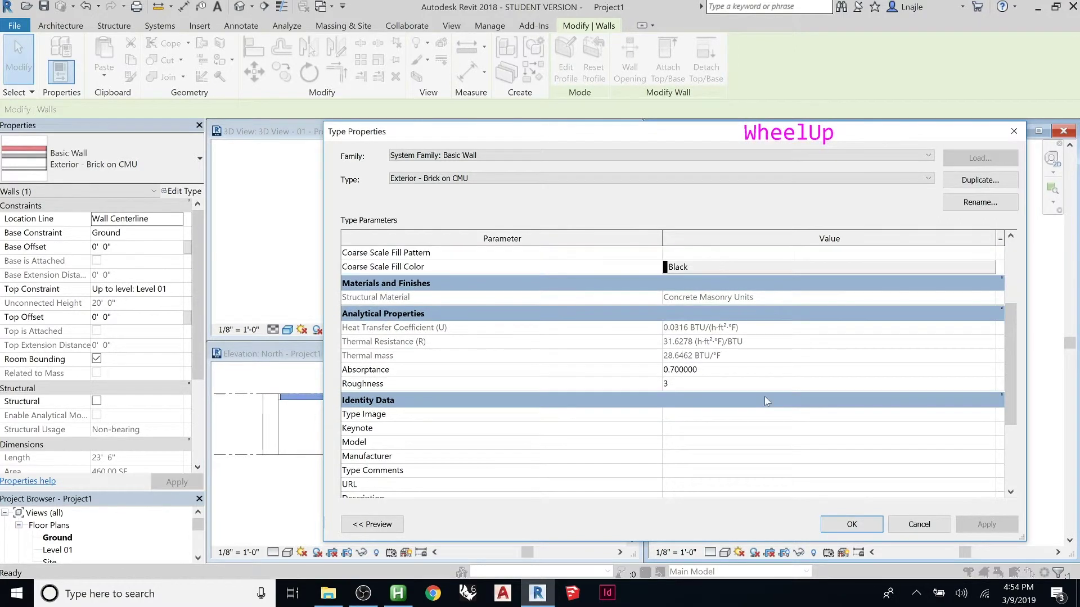
{"action": "scroll", "coordinate": [764, 400], "scroll_direction": "up", "scroll_amount": 1}
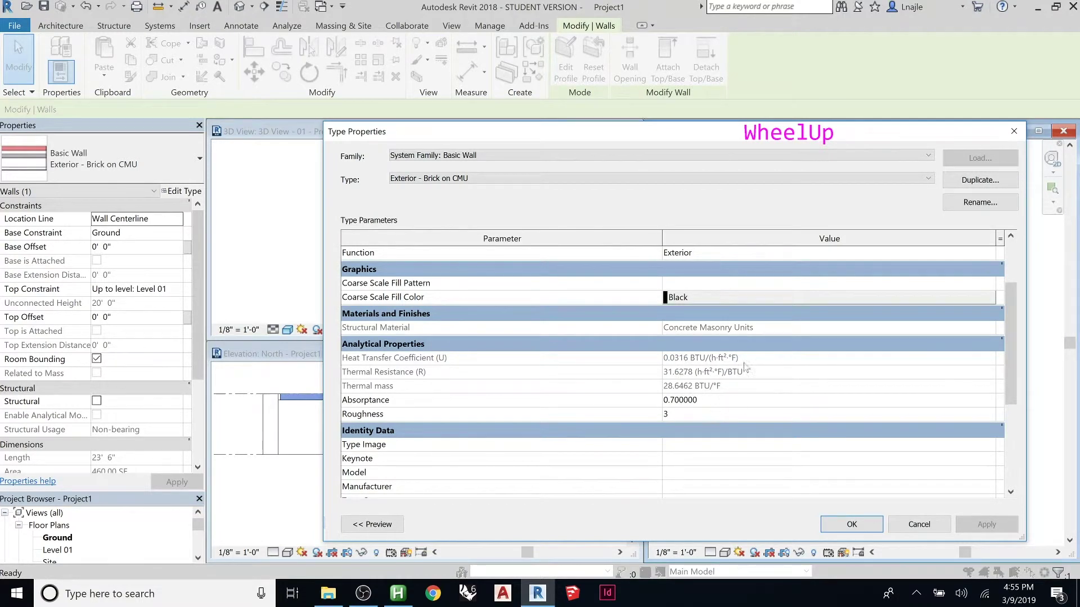
{"action": "scroll", "coordinate": [740, 370], "scroll_direction": "up", "scroll_amount": 3}
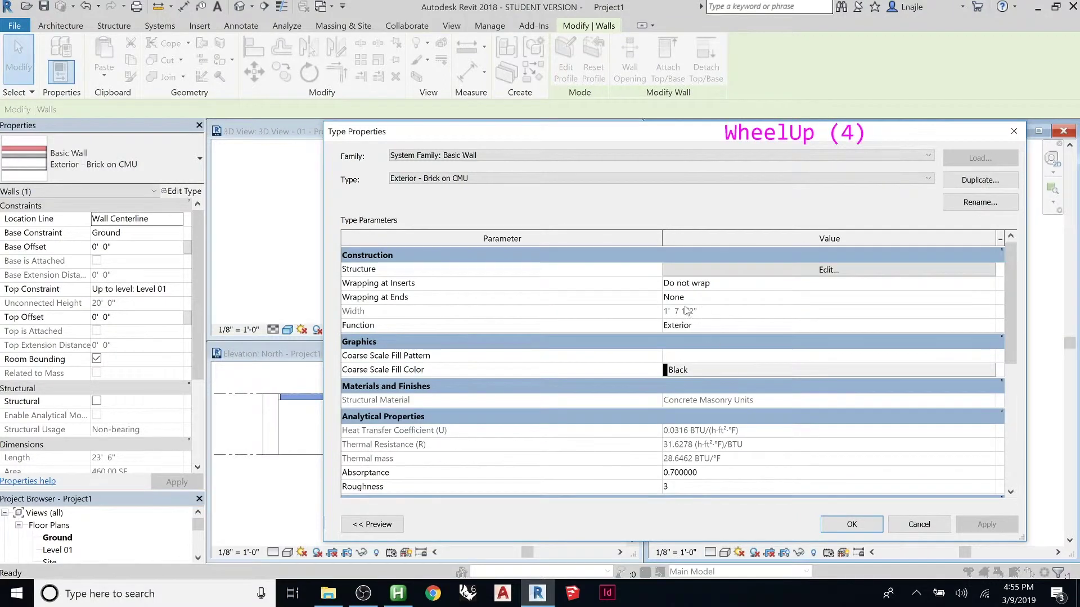
{"action": "left_click", "coordinate": [723, 273]}
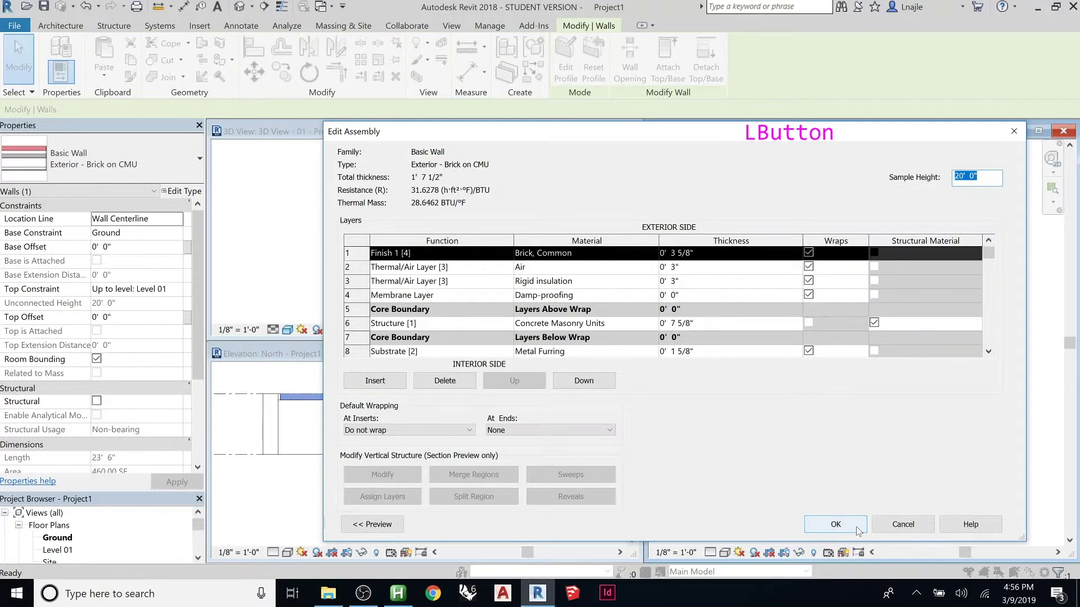
{"action": "left_click", "coordinate": [898, 525]}
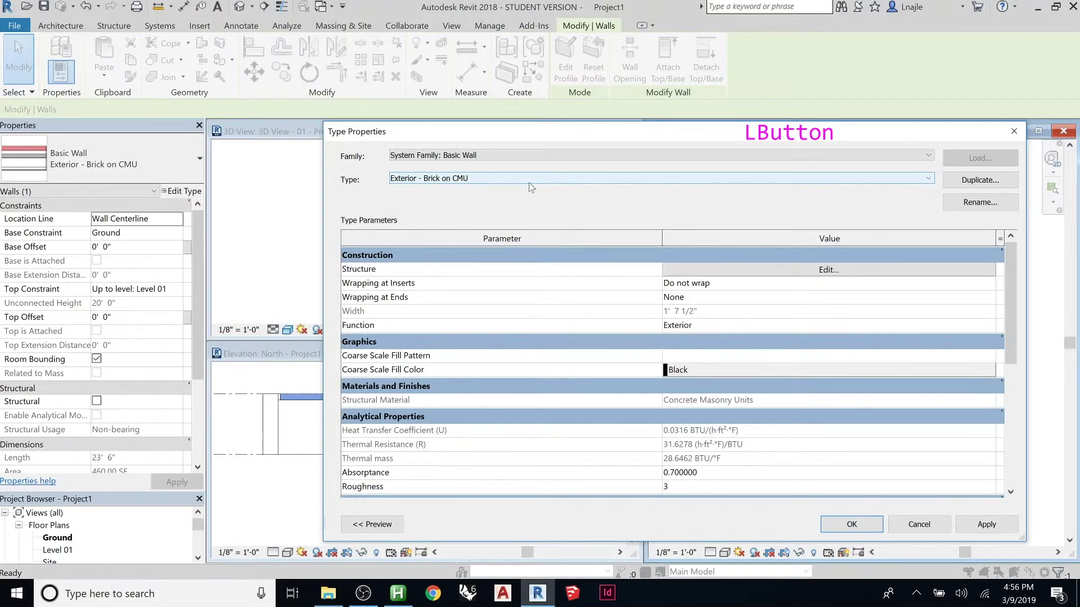
{"action": "left_click", "coordinate": [979, 180]}
{"action": "left_click", "coordinate": [648, 323]}
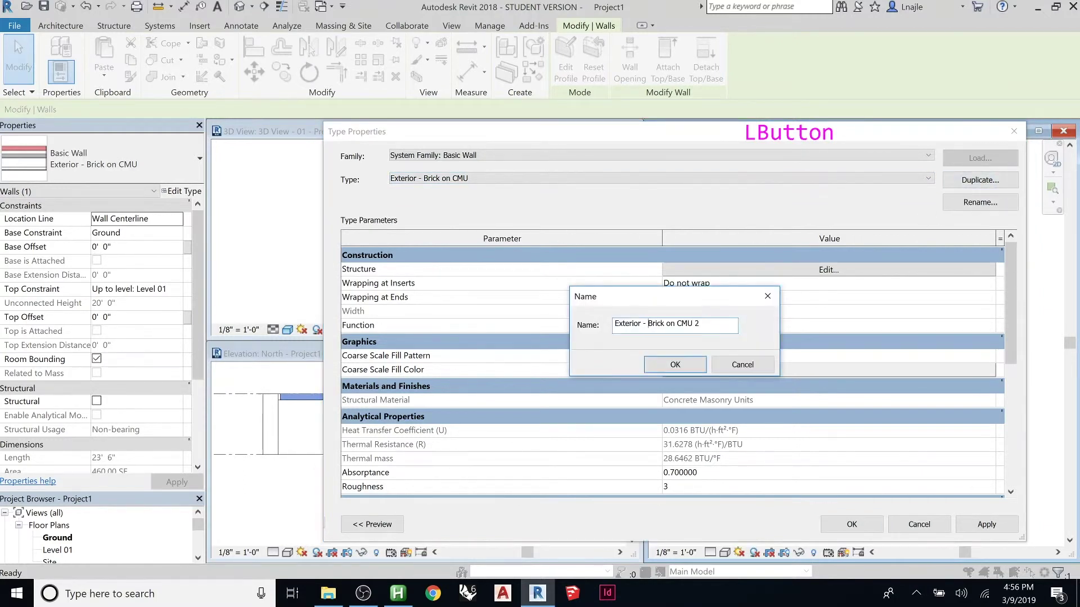
{"action": "left_click", "coordinate": [737, 365]}
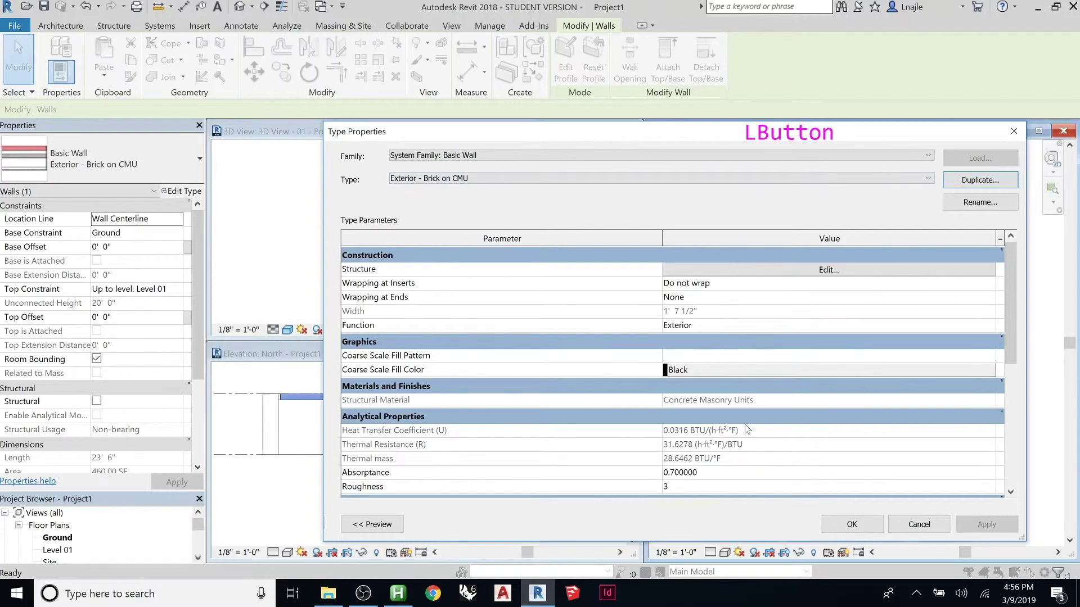
{"action": "left_click", "coordinate": [1014, 131]}
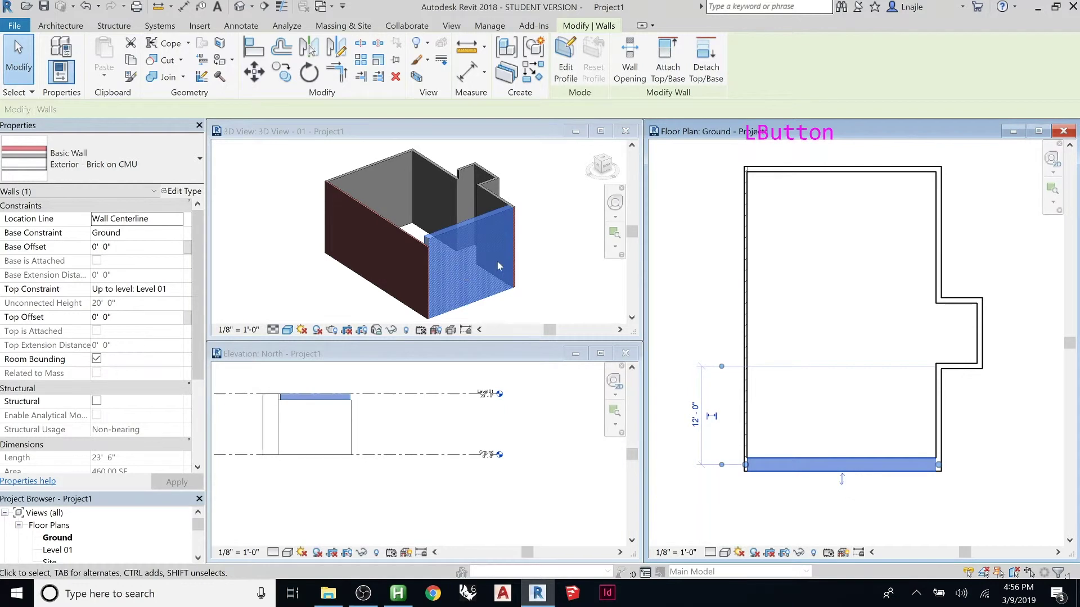
{"action": "left_click", "coordinate": [539, 243]}
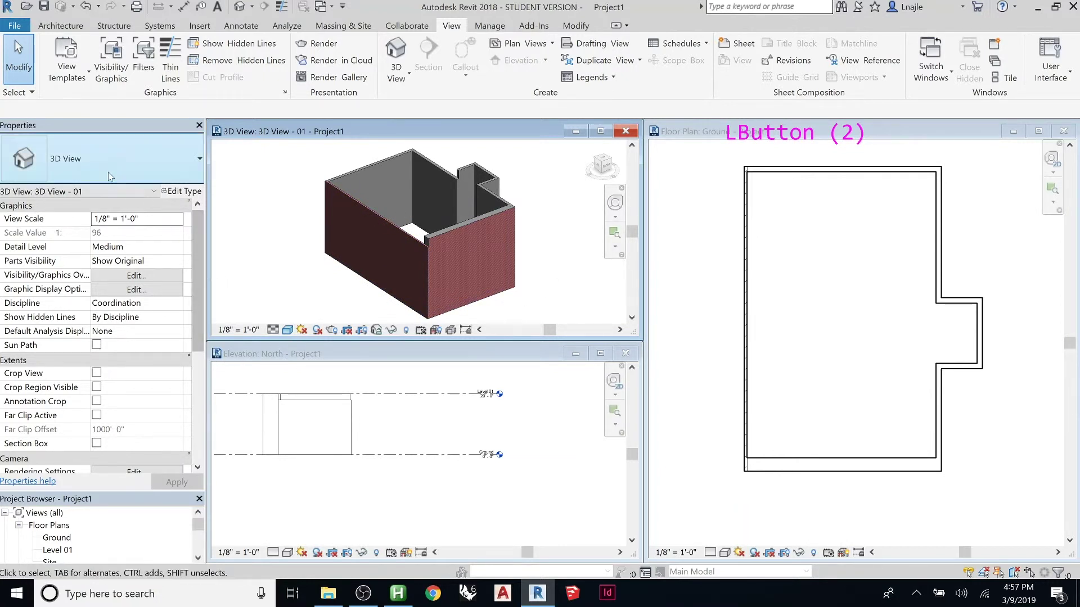
- Select the south wall in the 3D view and review the Basic, Curtain and Stacked Wall types available for it
{"action": "left_click", "coordinate": [455, 231]}
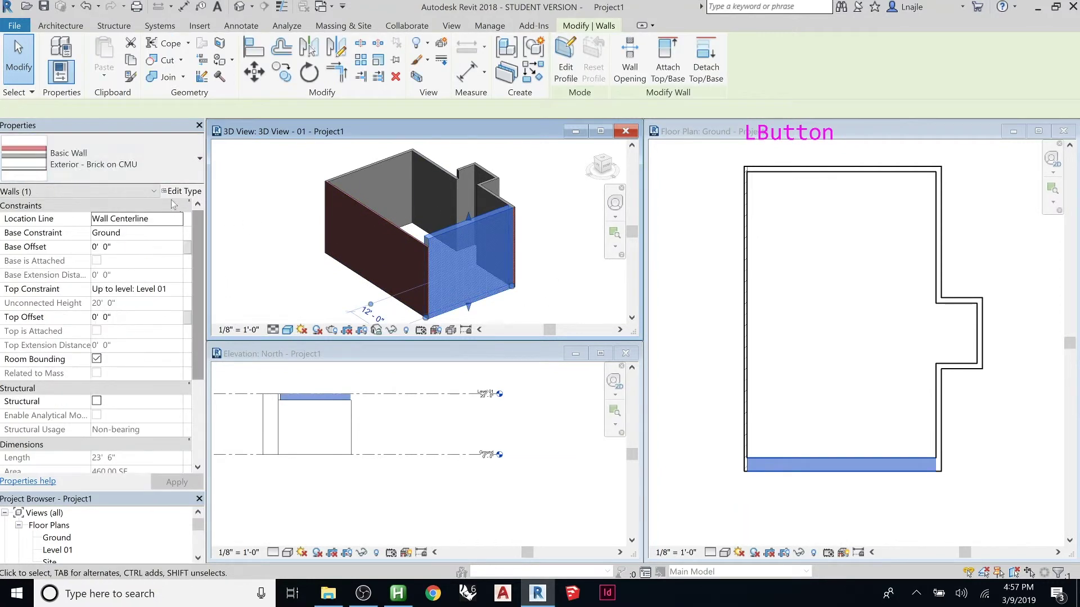
{"action": "left_click", "coordinate": [199, 158]}
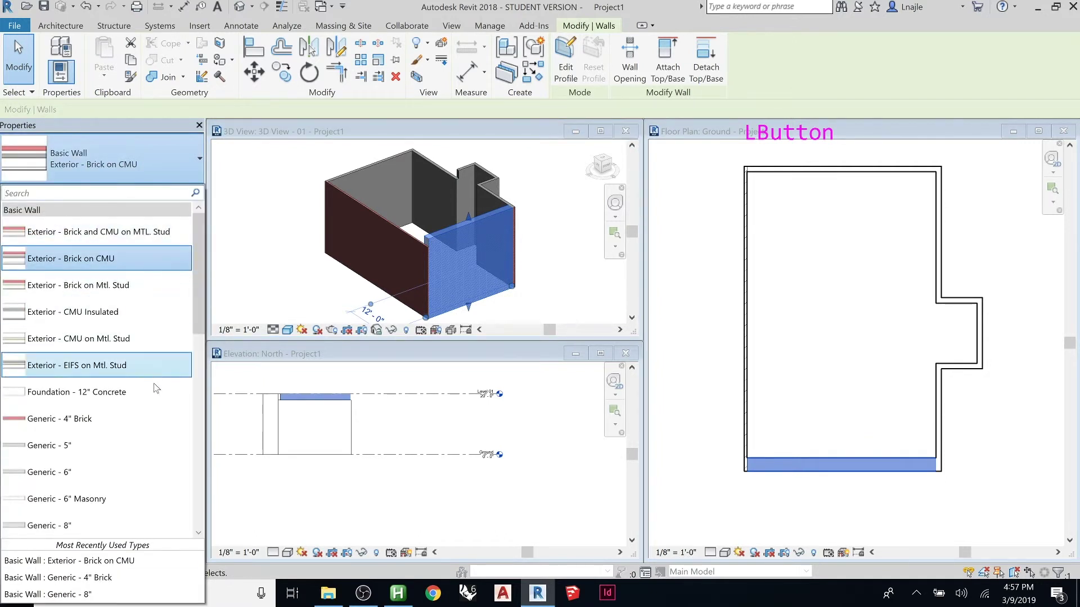
{"action": "left_click_drag", "start_coordinate": [194, 288], "coordinate": [186, 430]}
{"action": "scroll", "coordinate": [185, 430], "scroll_direction": "down", "scroll_amount": 5}
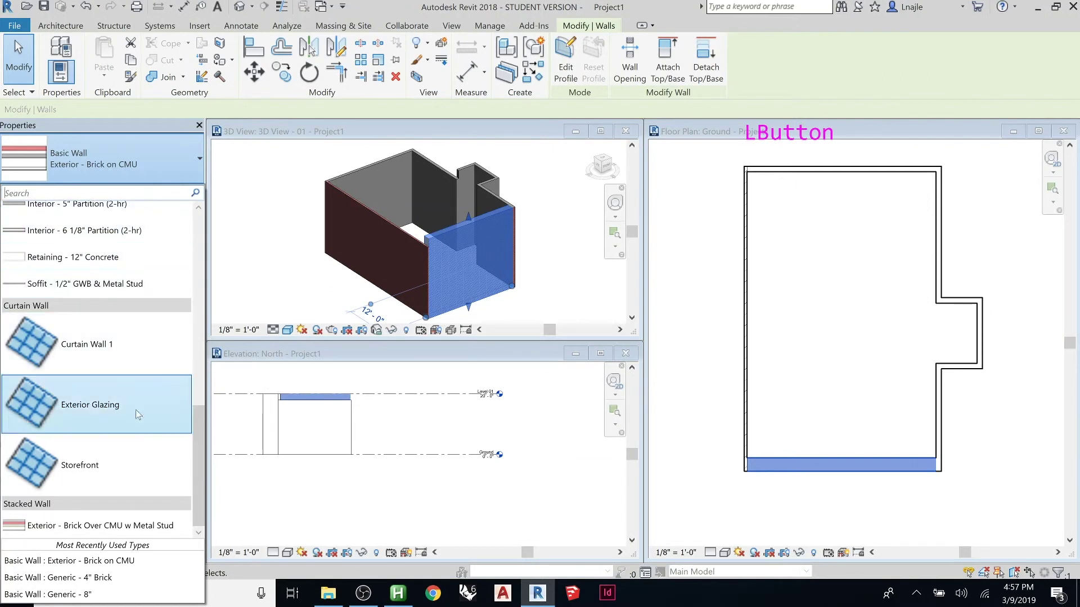
{"action": "mouse_move", "coordinate": [130, 406]}
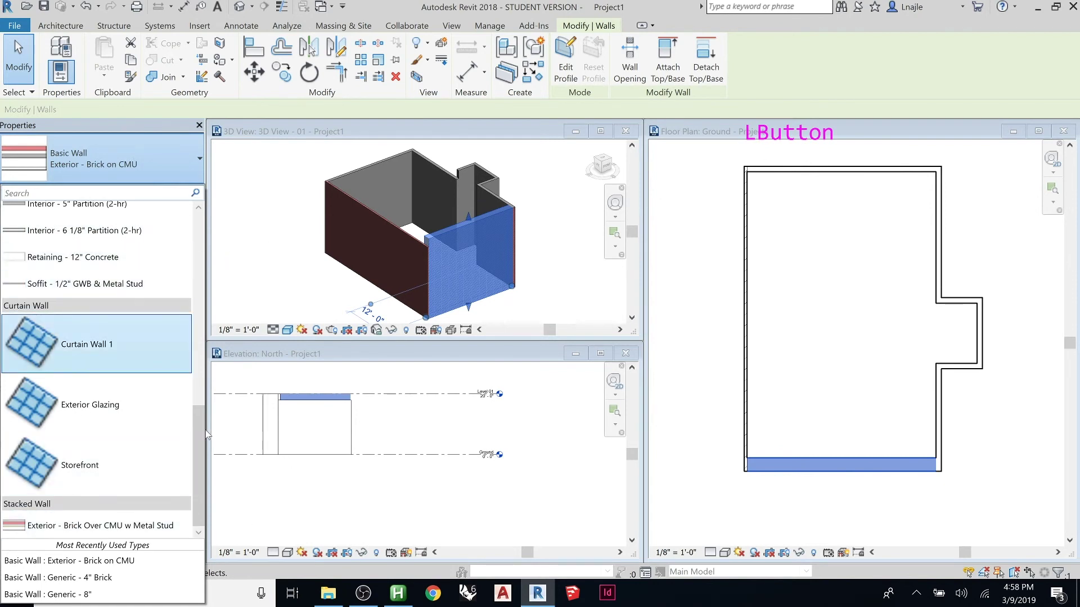
{"action": "left_click_drag", "start_coordinate": [198, 472], "coordinate": [217, 216]}
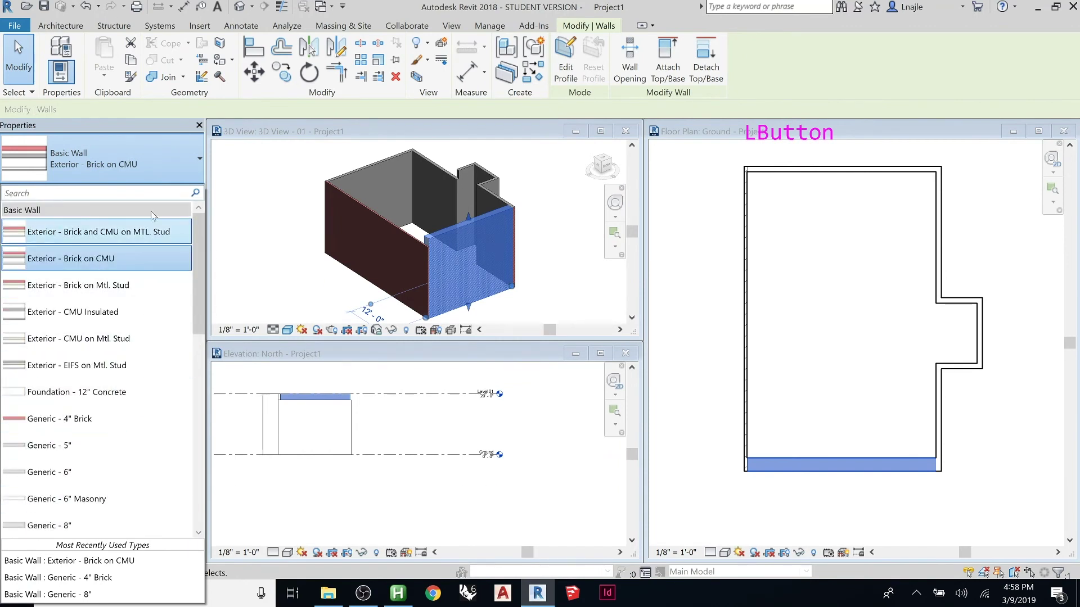
{"action": "left_click", "coordinate": [272, 246]}
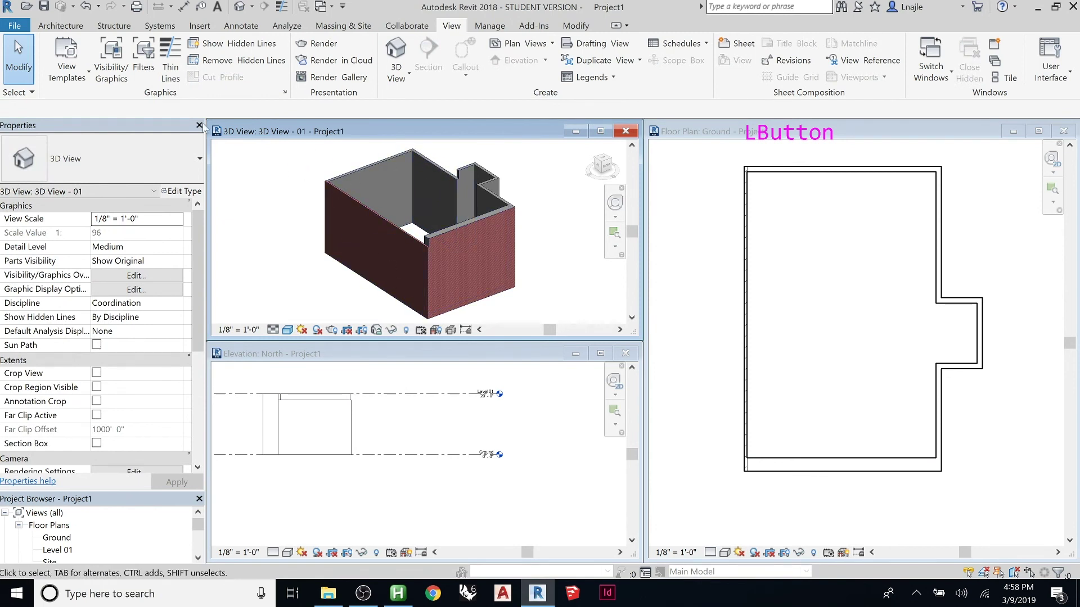
- Bring up the architectural building tools
{"action": "left_click", "coordinate": [58, 27]}
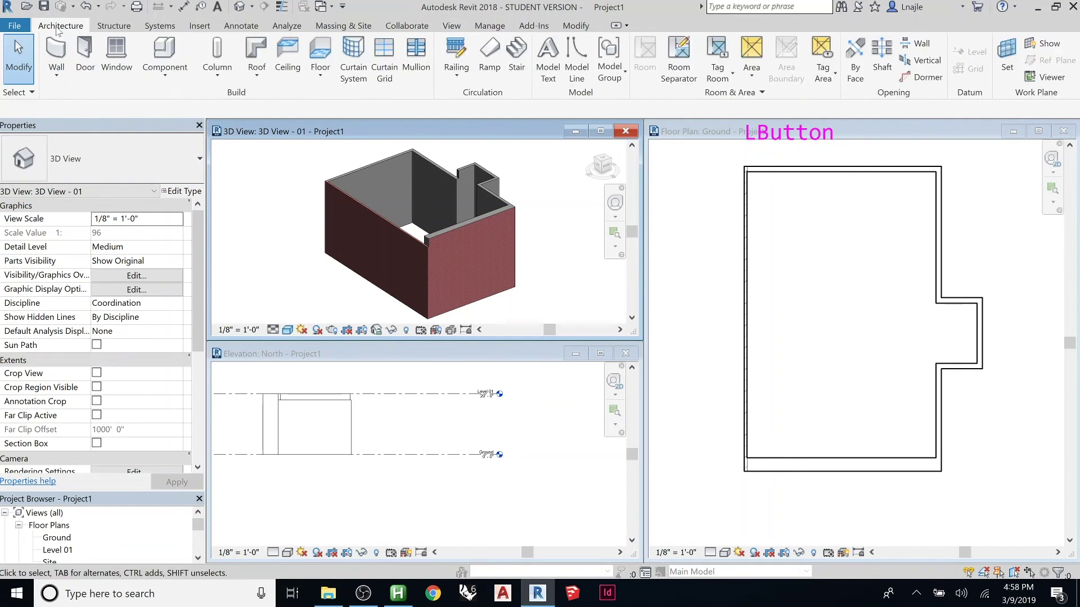